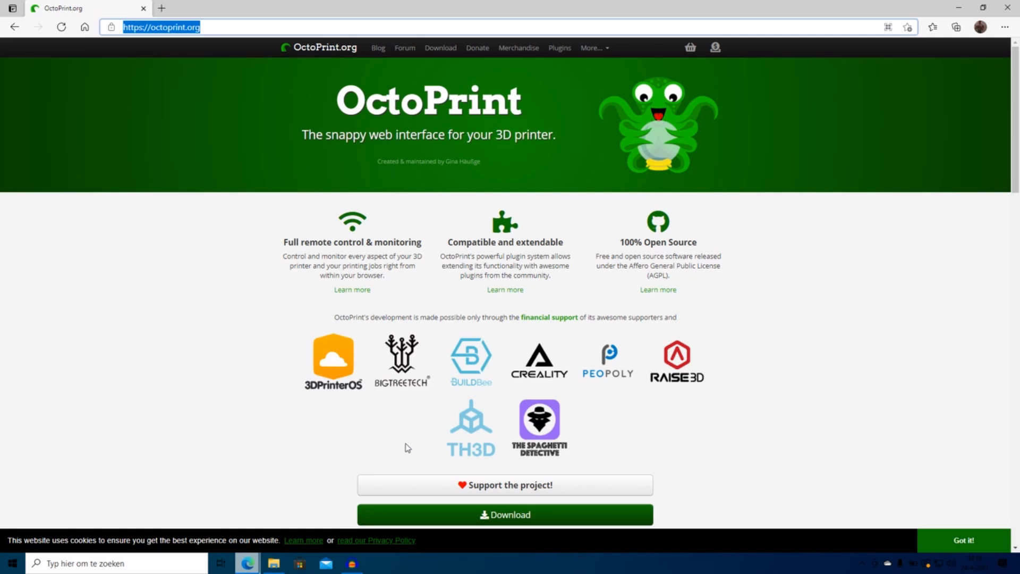
Step: Open OctoPrint.org's Download page, read the 'Setting up OctoPi' steps, and add the raspberrypi.org tab beside it
click(489, 514)
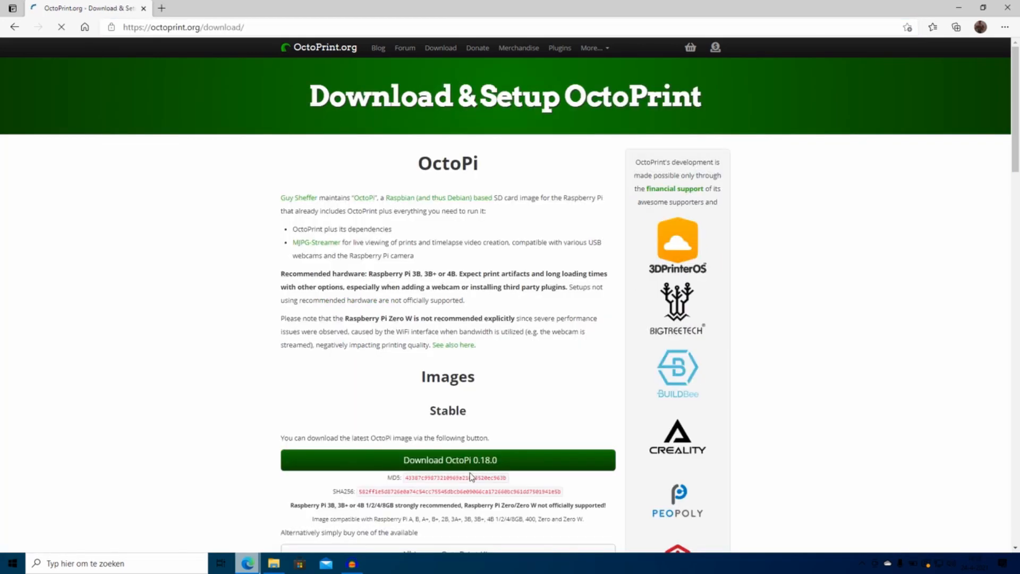
scroll(220, 273, down, 3)
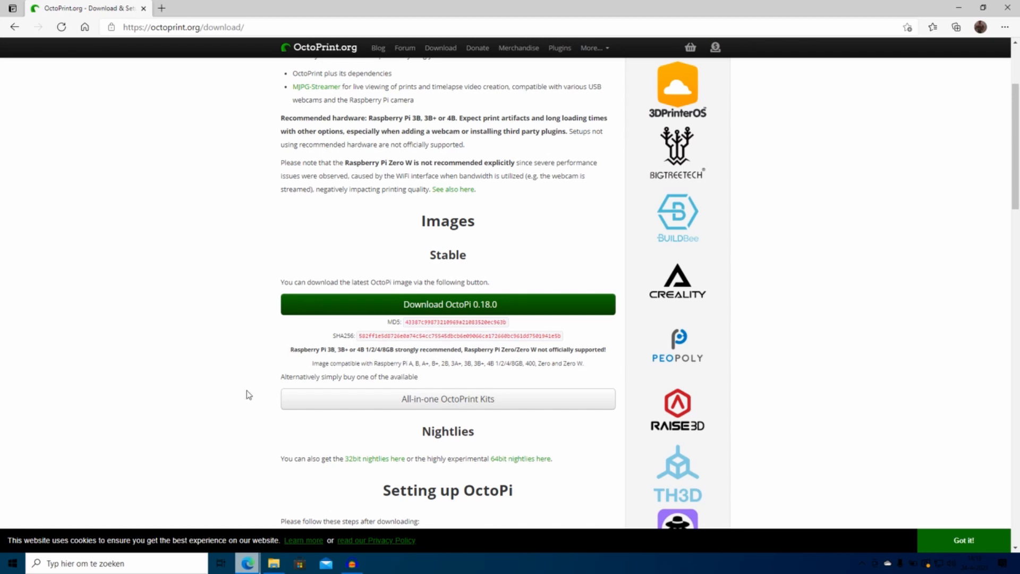
scroll(248, 394, down, 6)
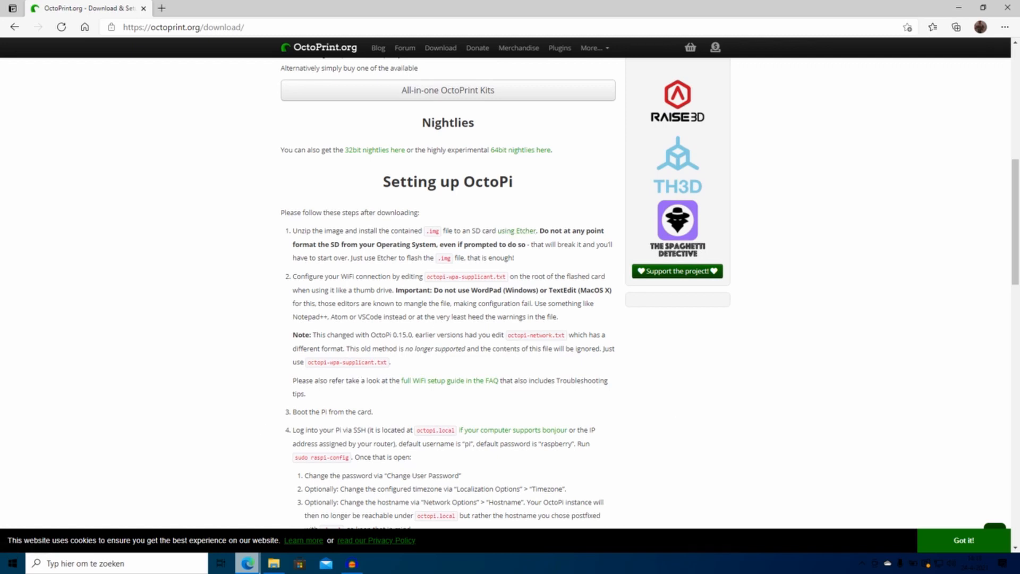
drag(1019, 127, 154, 6)
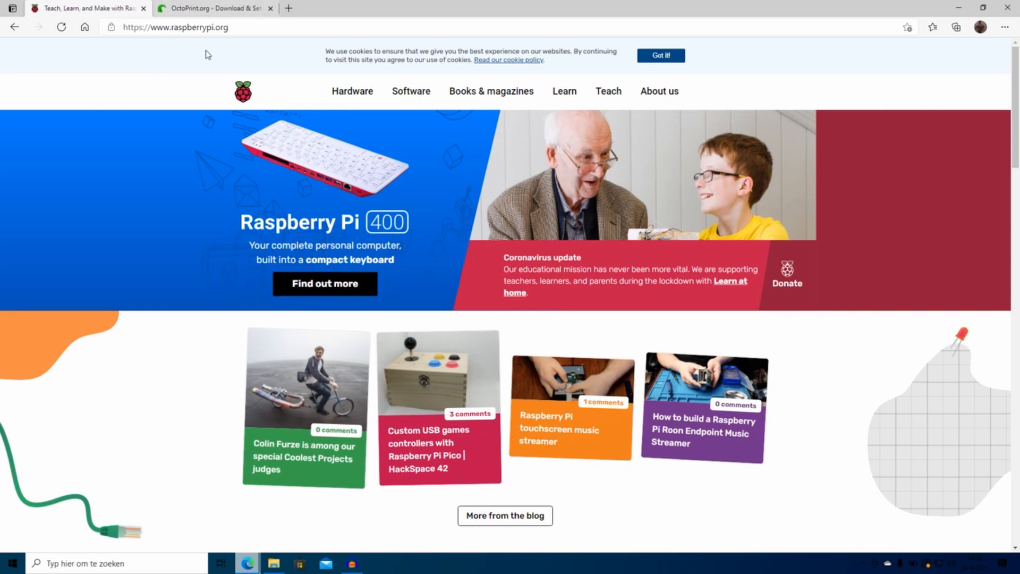
Step: Download Raspberry Pi Imager for Windows from the Raspberry Pi software page, then return to OctoPrint's tab
click(248, 33)
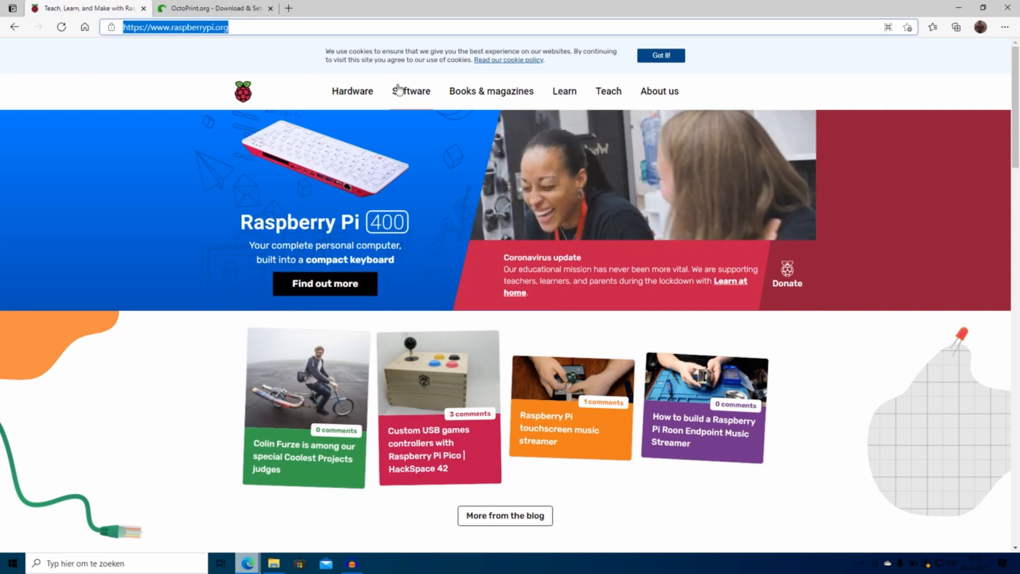
click(396, 91)
scroll(335, 160, up, 1)
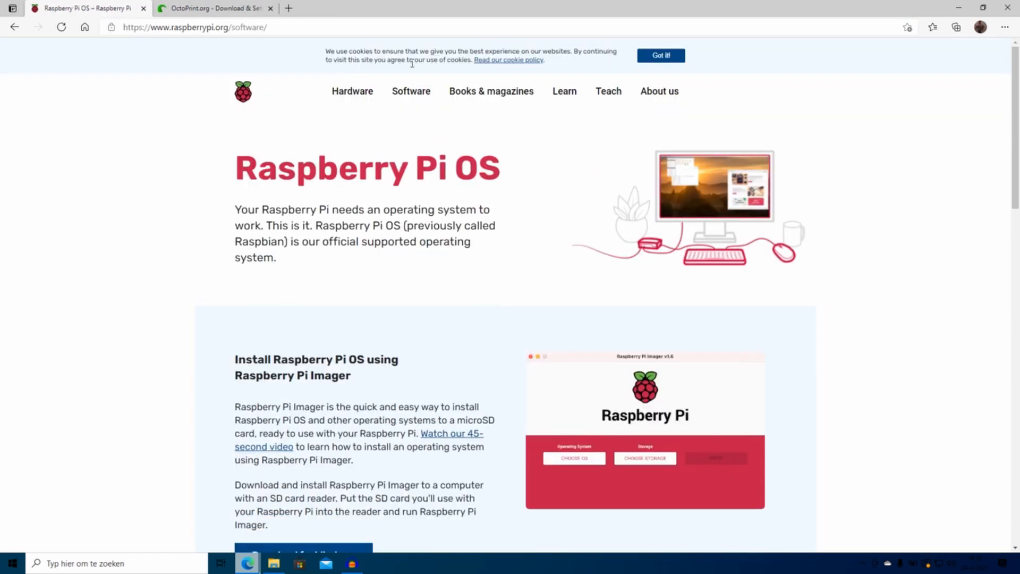
scroll(288, 206, down, 5)
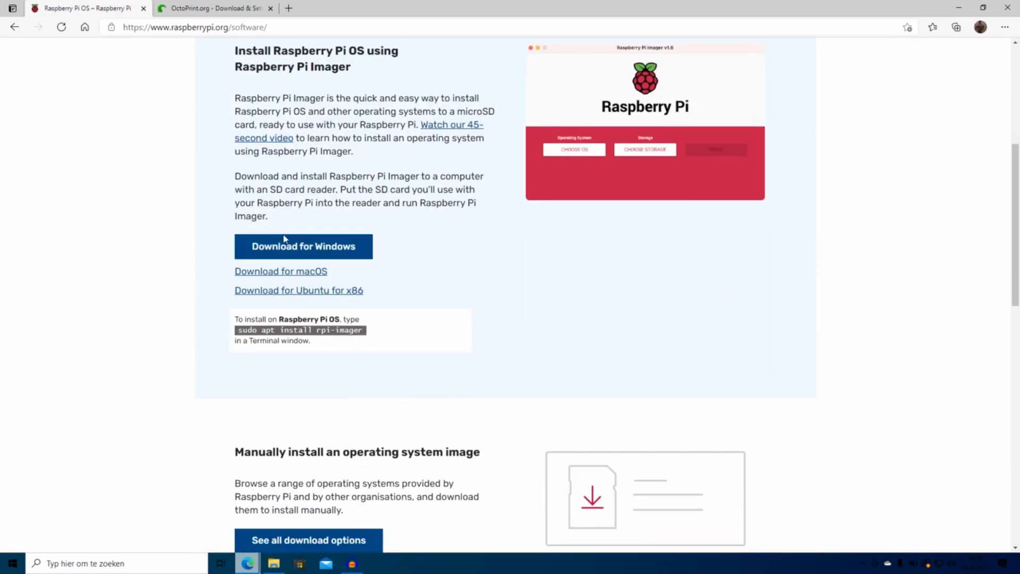
scroll(284, 242, up, 3)
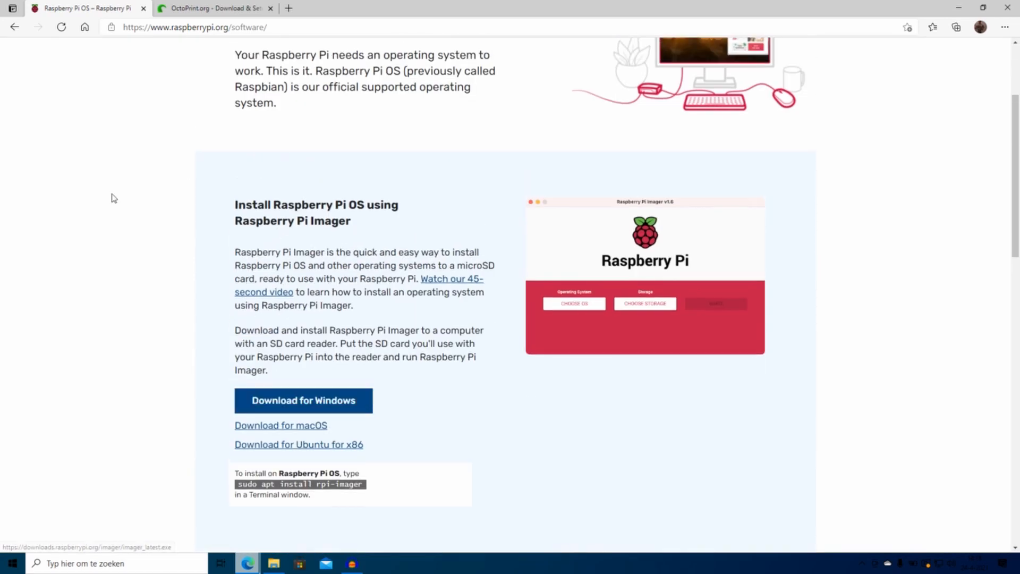
click(306, 402)
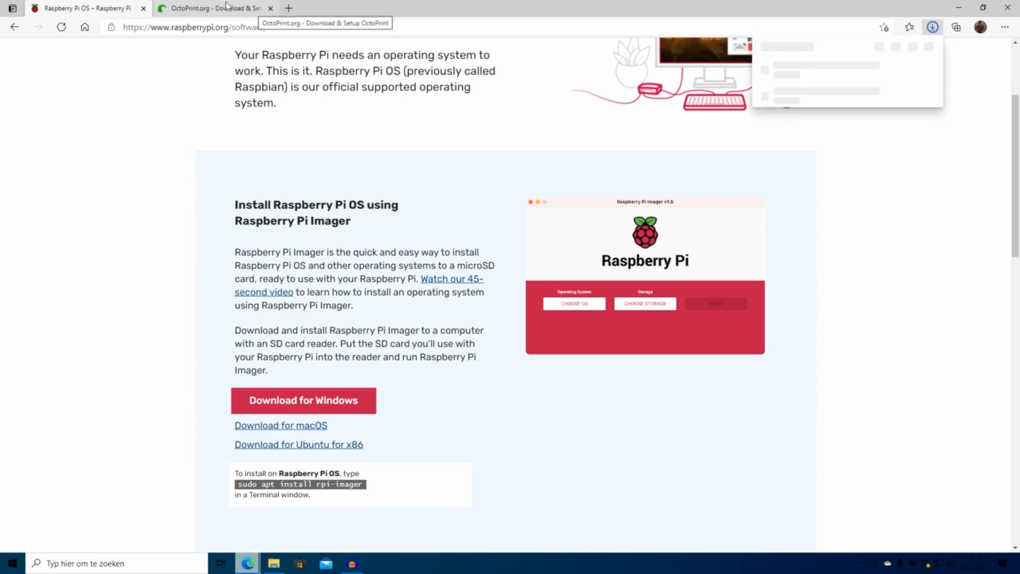
click(256, 7)
scroll(366, 206, up, 9)
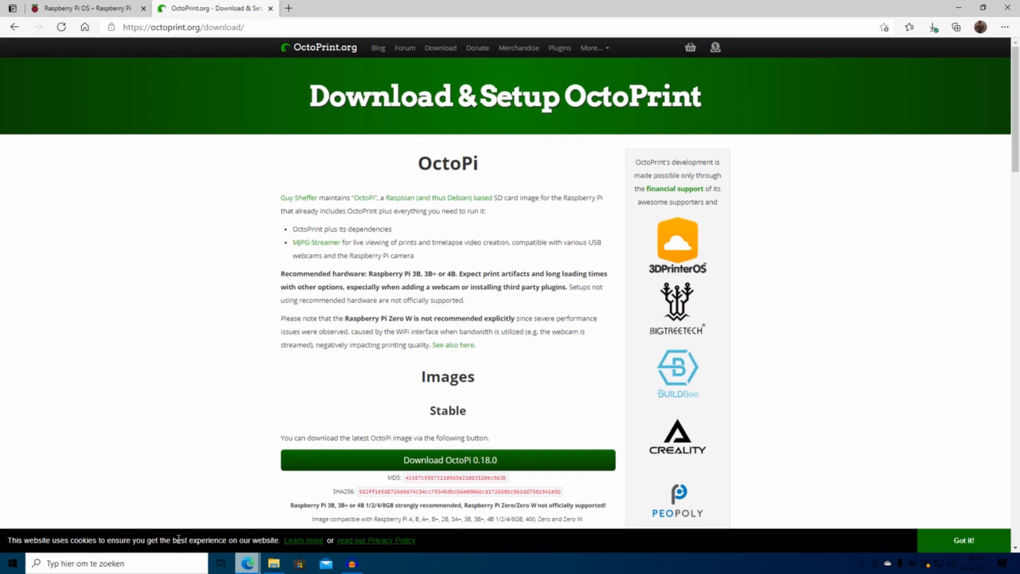
Step: Search the Start menu for Raspberry Pi Imager and launch the app
click(117, 564)
text(asp)
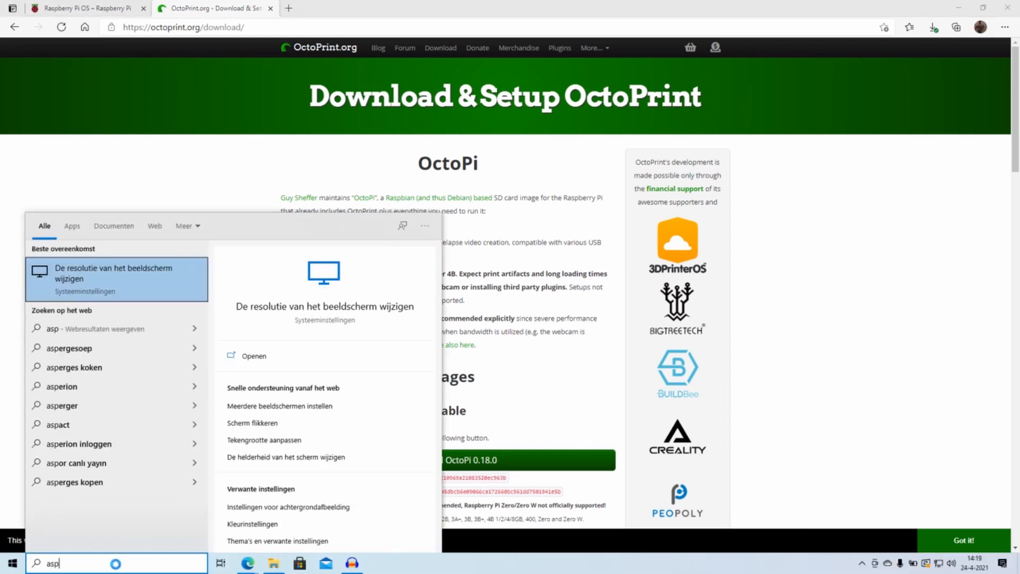
text(r)
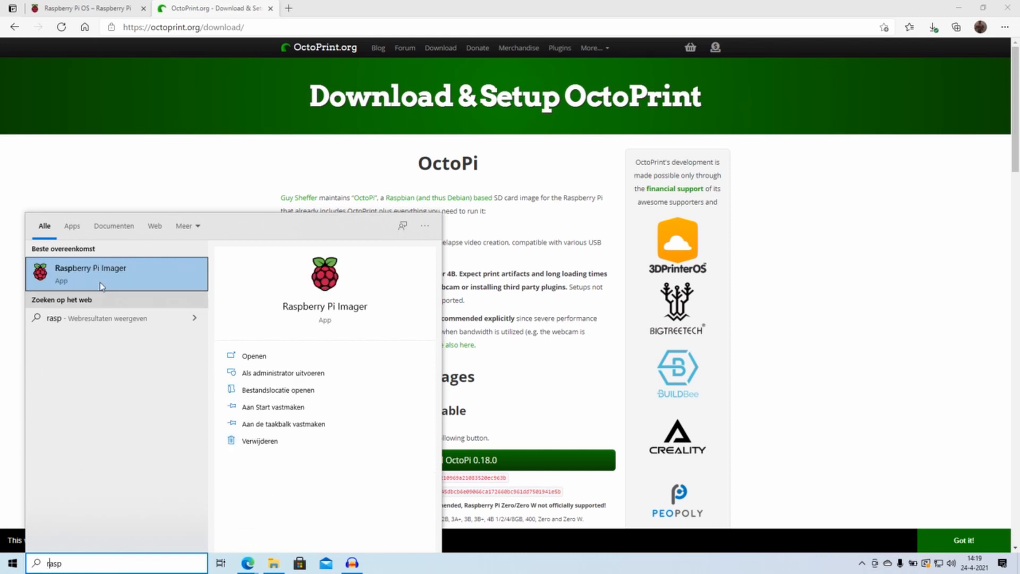
click(108, 276)
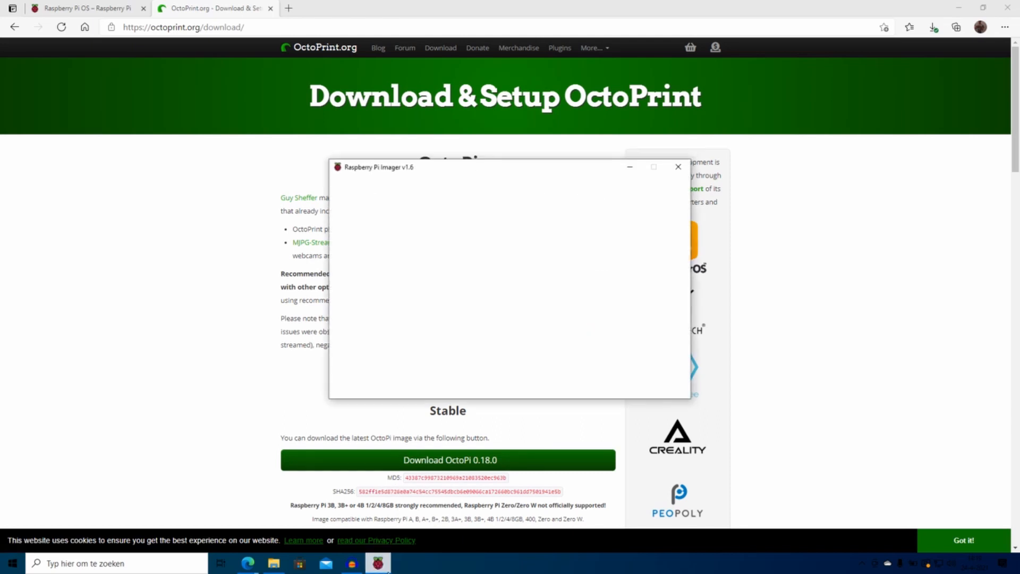
Step: Use the custom image octopi-buster-armhf-lite-0.18.0.zip as the OS, then list the storage devices
mouse_move(387, 571)
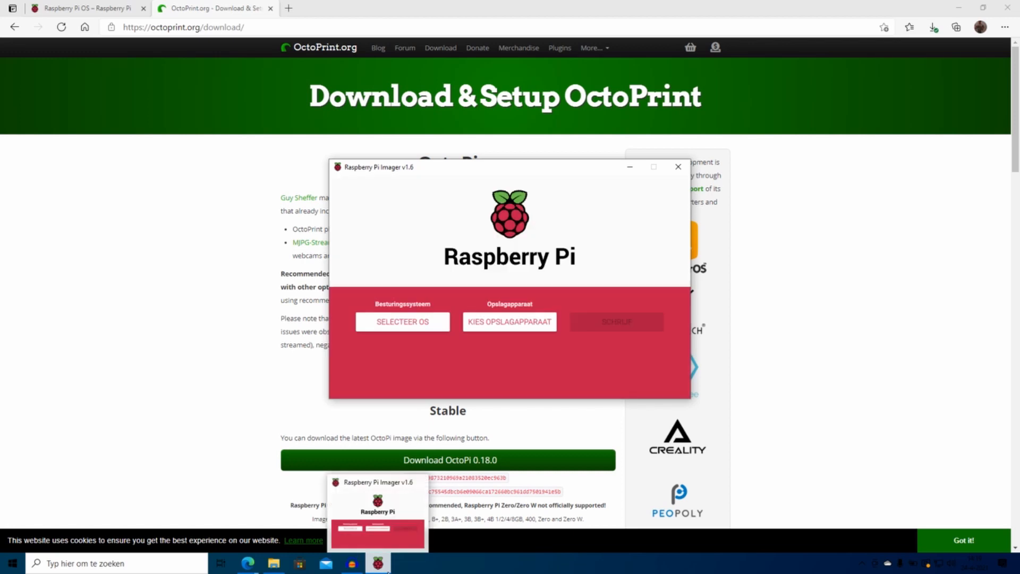
click(404, 325)
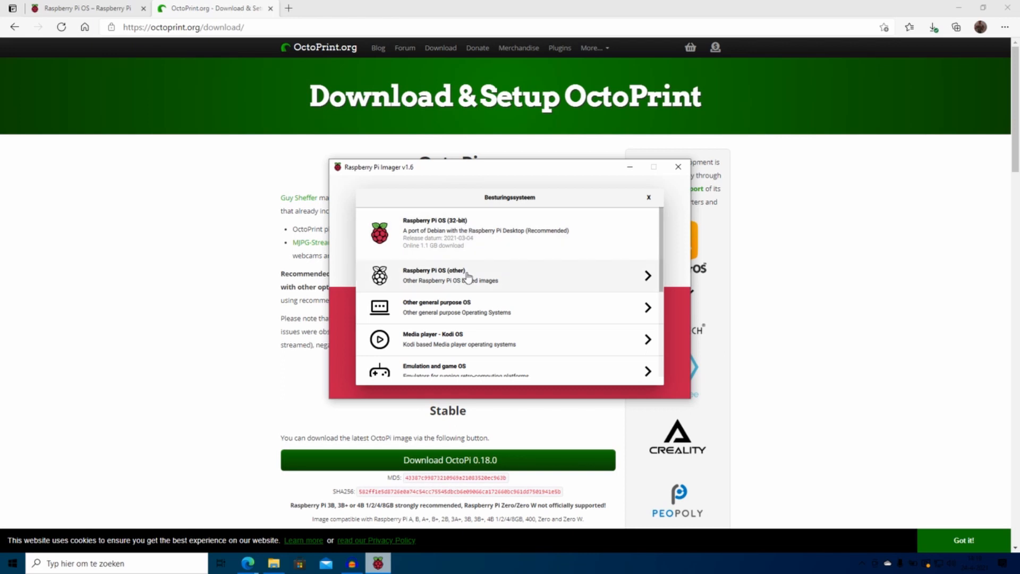
scroll(466, 284, down, 2)
scroll(467, 292, down, 3)
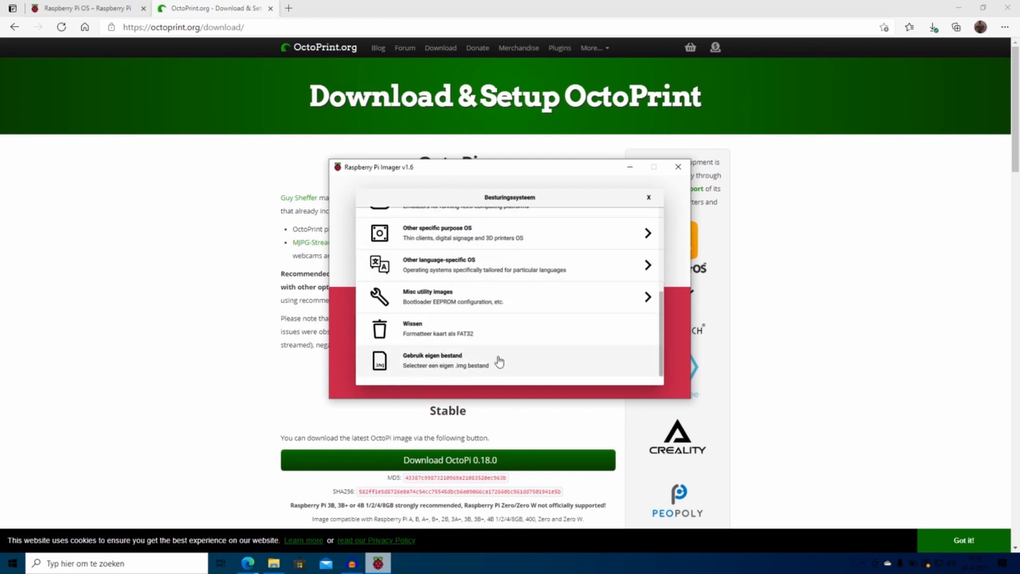
click(426, 369)
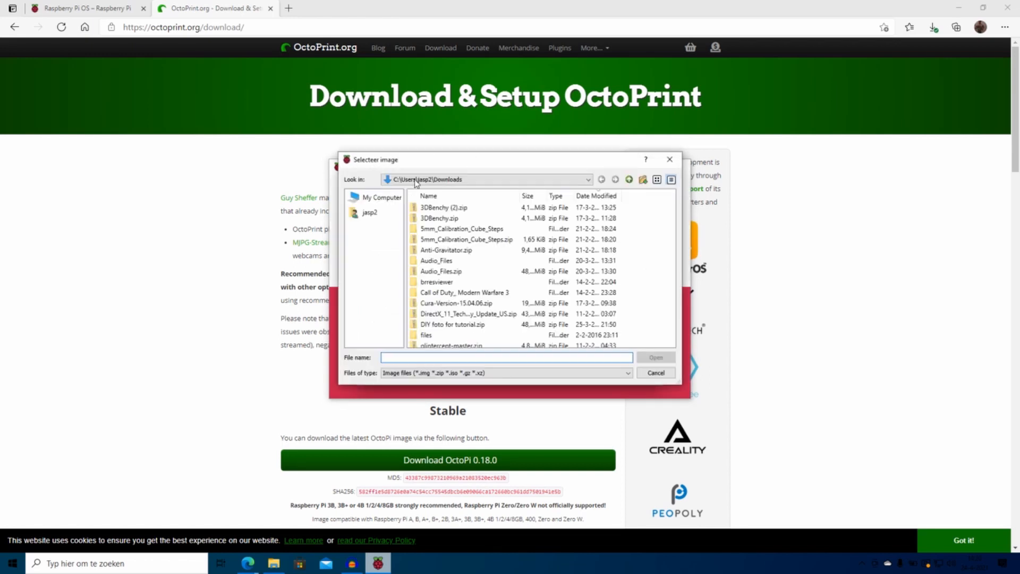
click(448, 208)
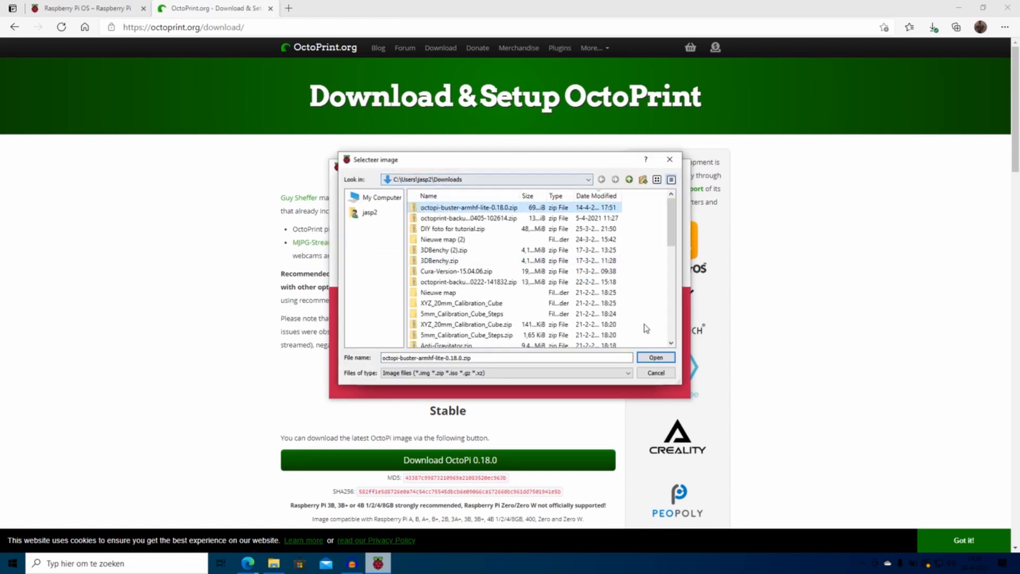
click(654, 357)
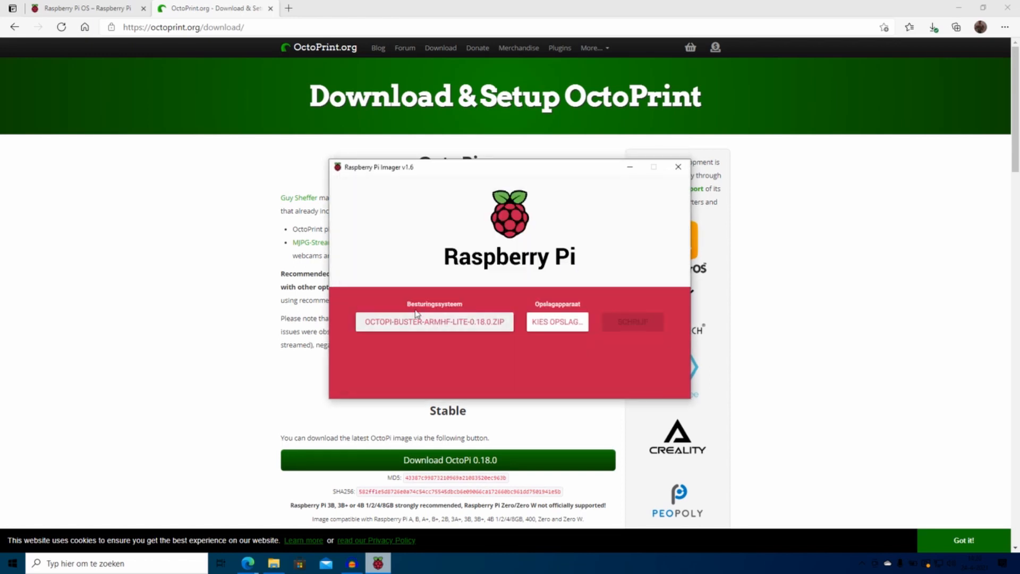
click(545, 324)
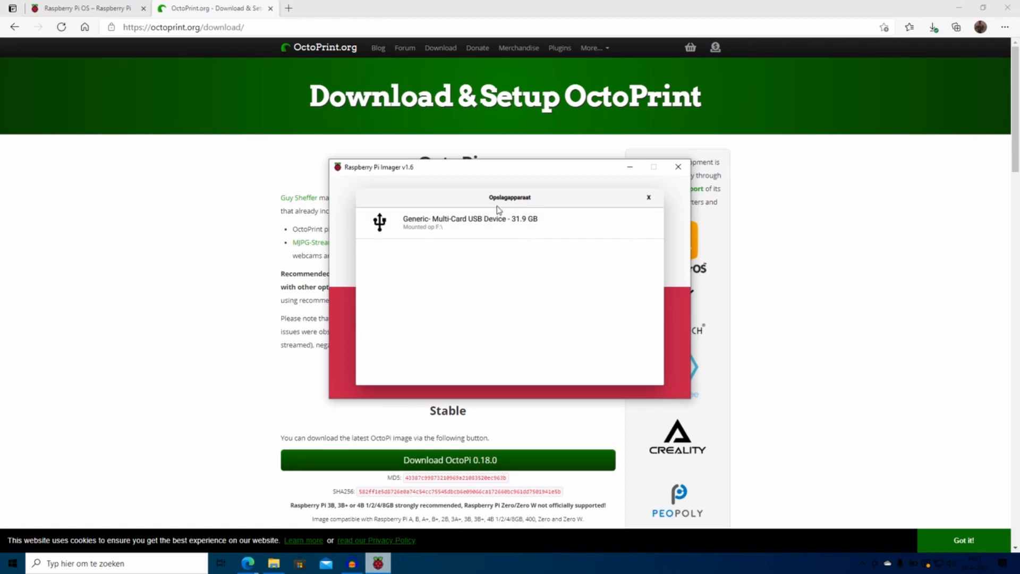
Step: Write OctoPi to the 31.9 GB Generic Multi-Card USB Device, confirming the data-erase warning
click(495, 233)
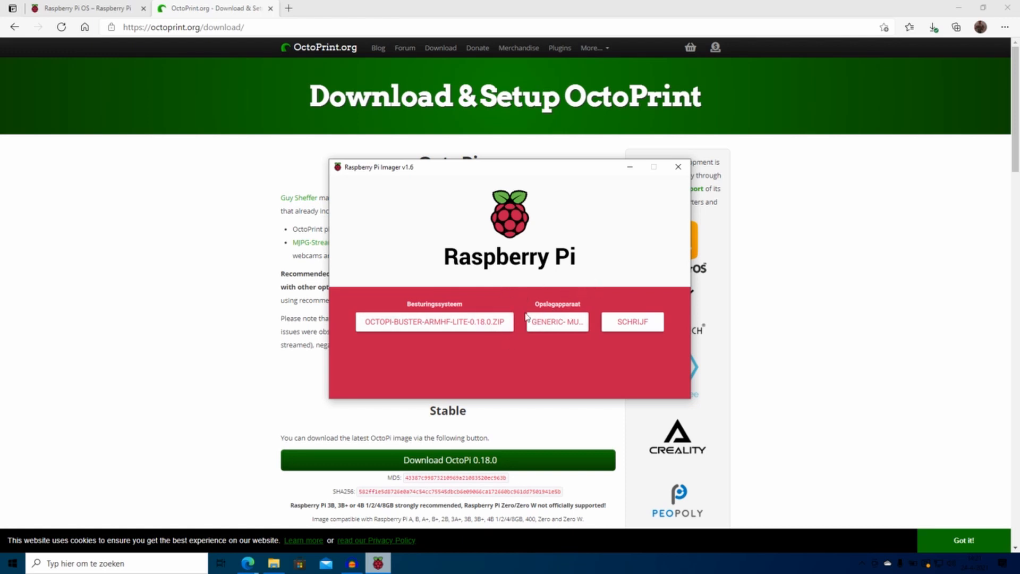
click(631, 322)
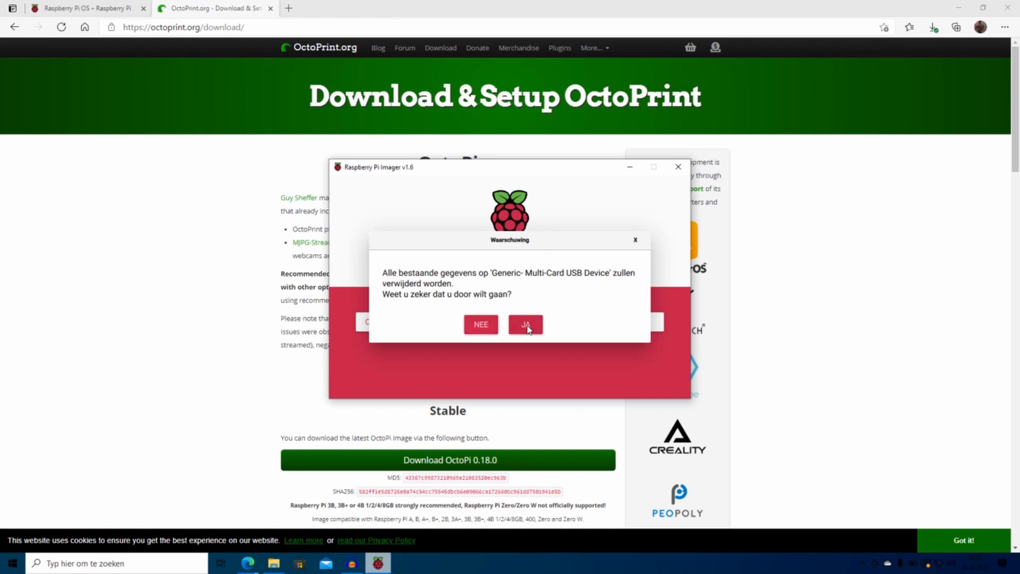
click(527, 326)
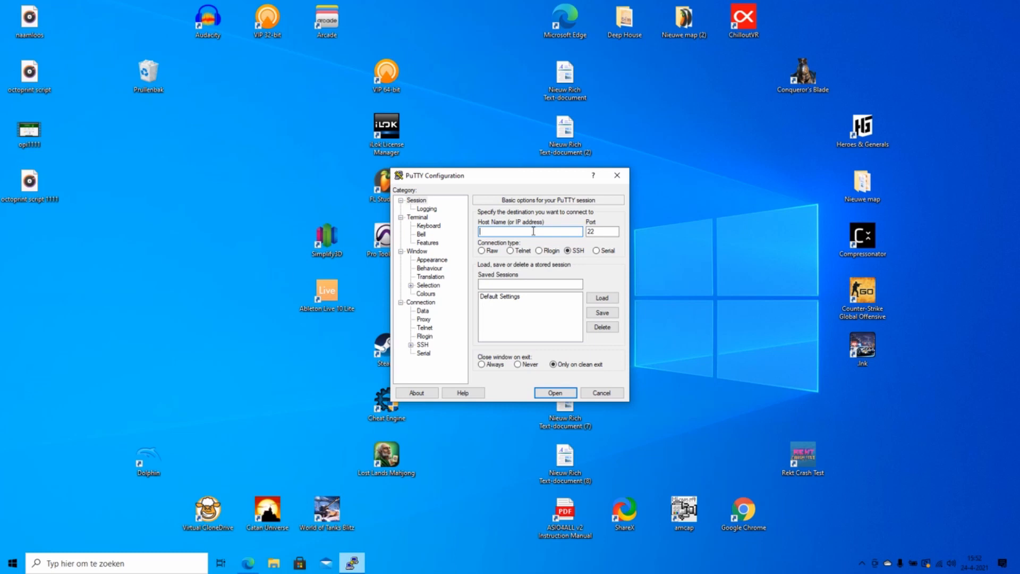
Step: SSH into 192.168.178.36 and log in as pi with the account password
text(192.168.178)
text(.36)
key(Return)
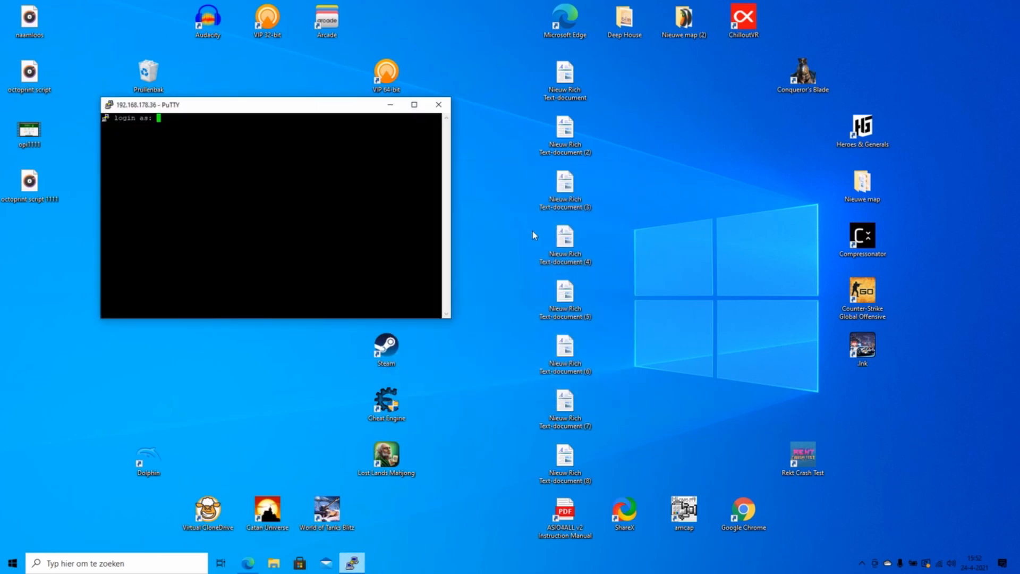
text(pi)
key(Return)
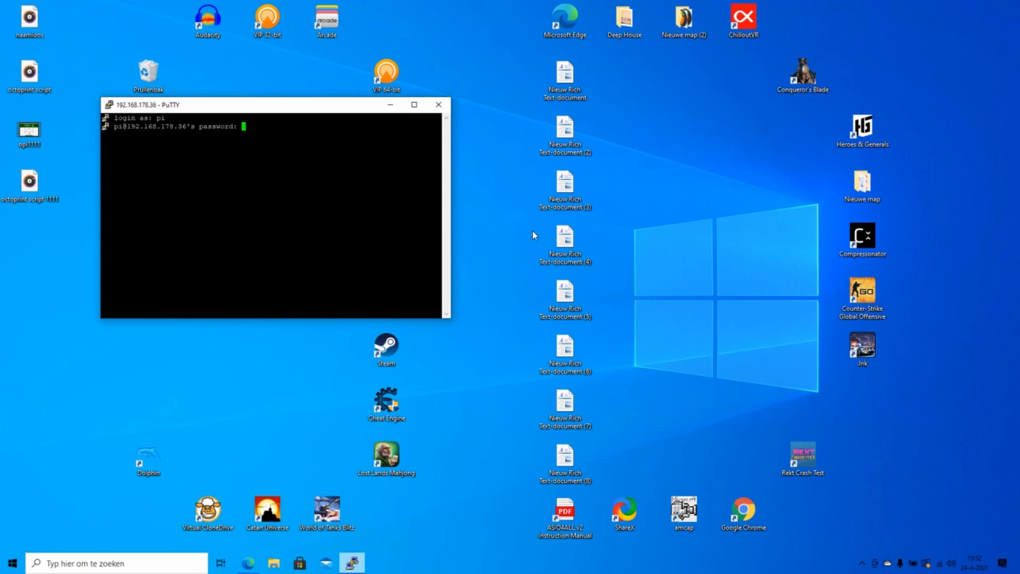
key(Return)
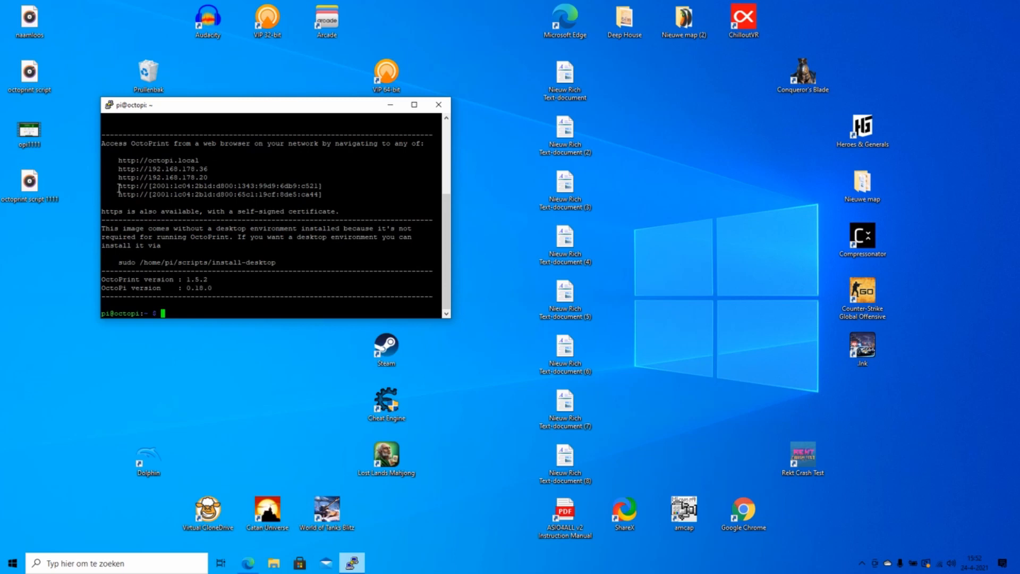
Step: Run sudo raspi-config with the sudo password, correcting the mistyped 'rspsi-config' command
triple_click(149, 159)
click(218, 166)
text(sudo rs)
text(psi-config)
key(Return)
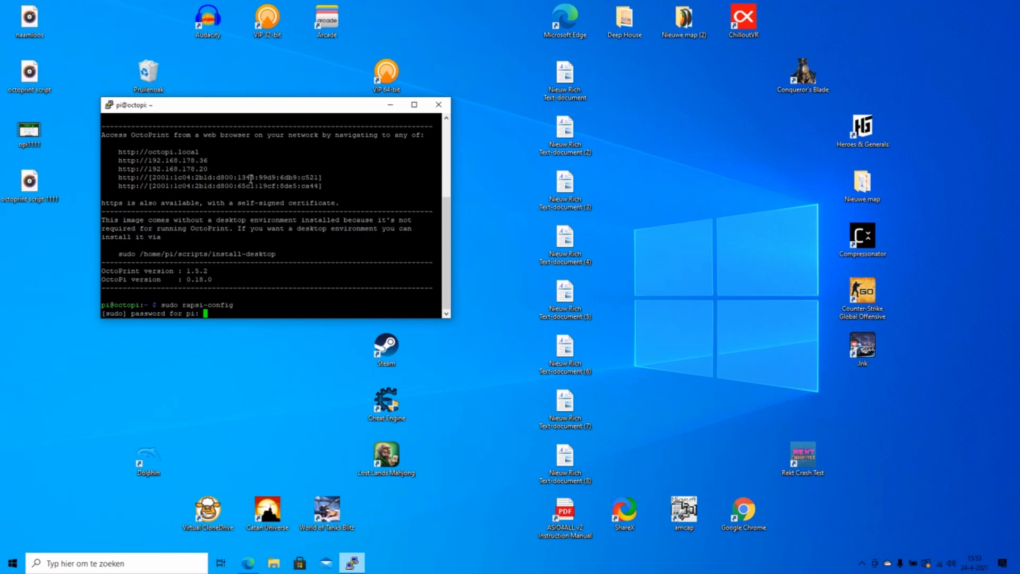
key(Return)
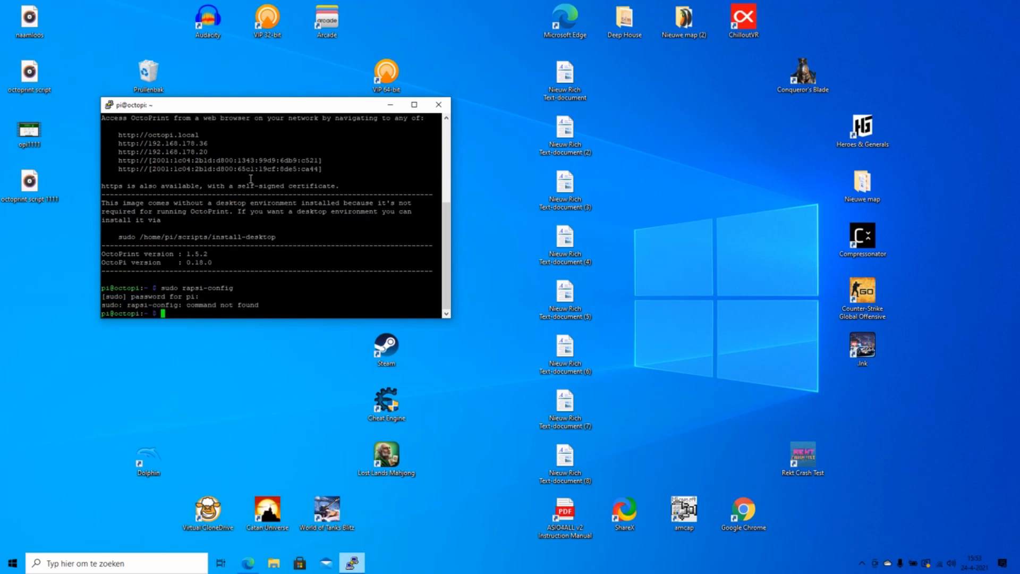
key(Up)
key(Left)
key(Left)
key(Left)
key(Left)
key(Left)
key(Left)
key(Left)
key(Left)
key(Left)
key(BackSpace)
key(Right)
text(p)
key(Return)
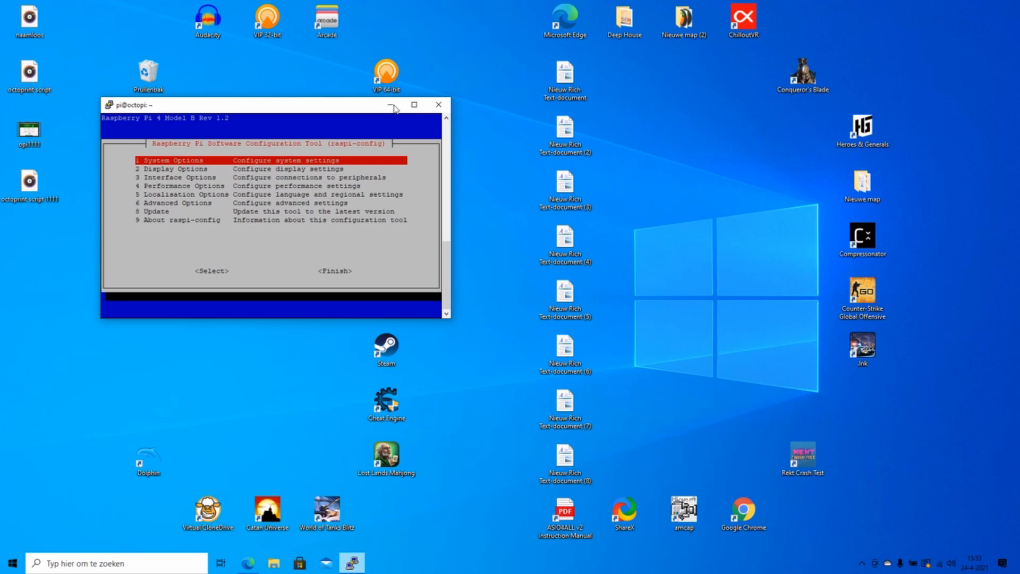
Step: Maximize PuTTY and enable the camera under raspi-config's Interface Options
click(414, 104)
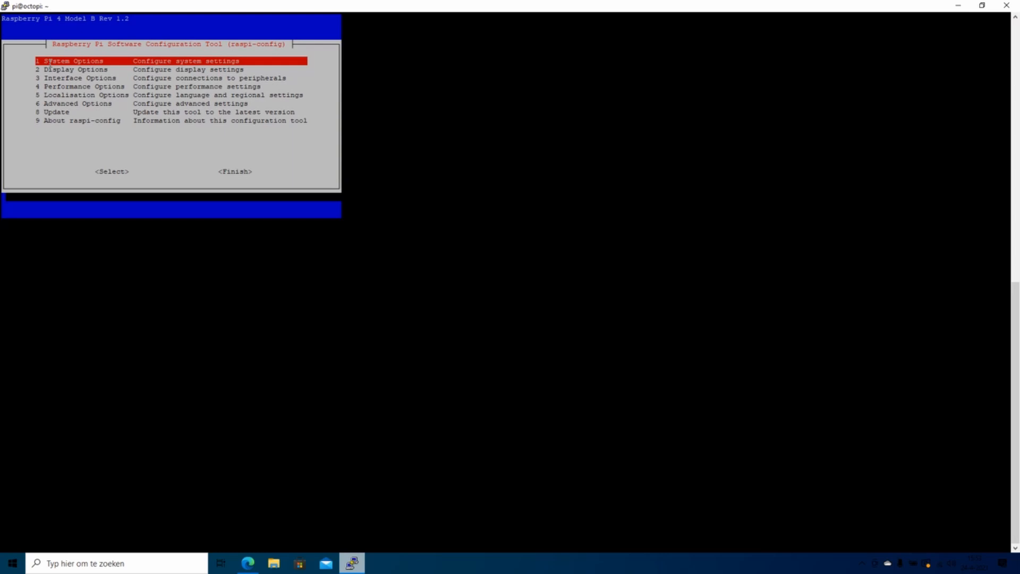
key(Down)
key(Down)
key(Return)
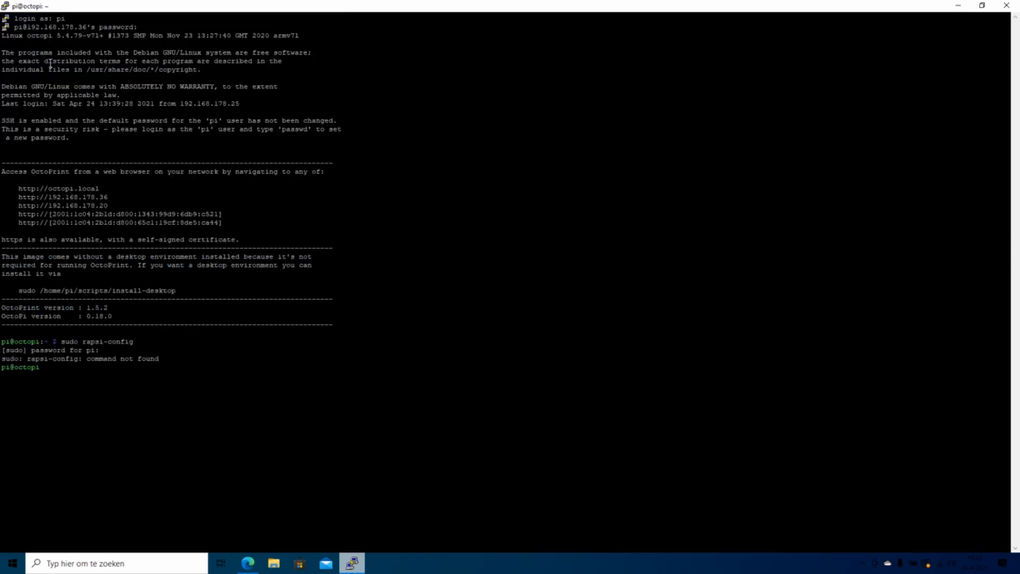
key(Return)
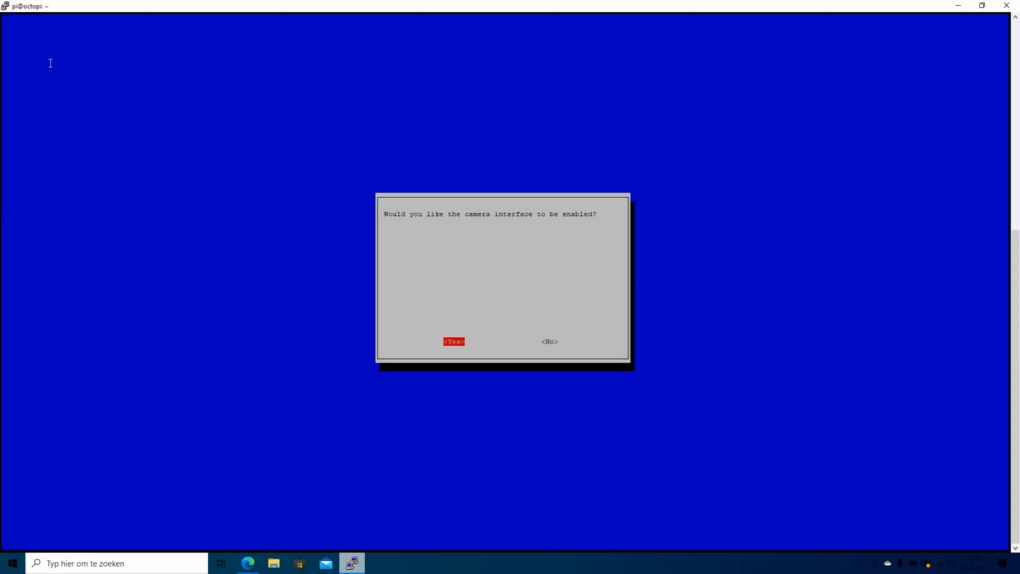
key(Return)
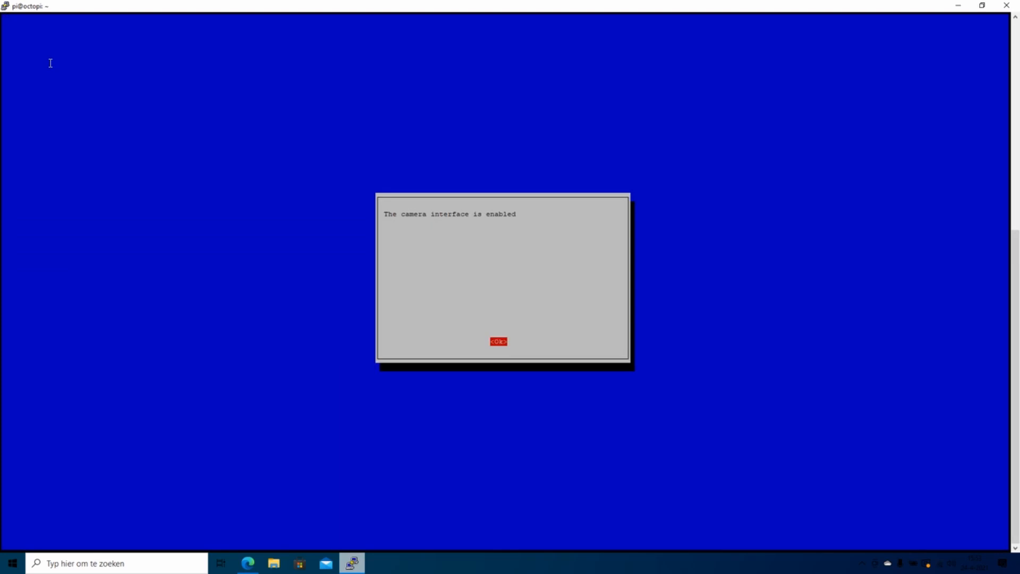
key(Return)
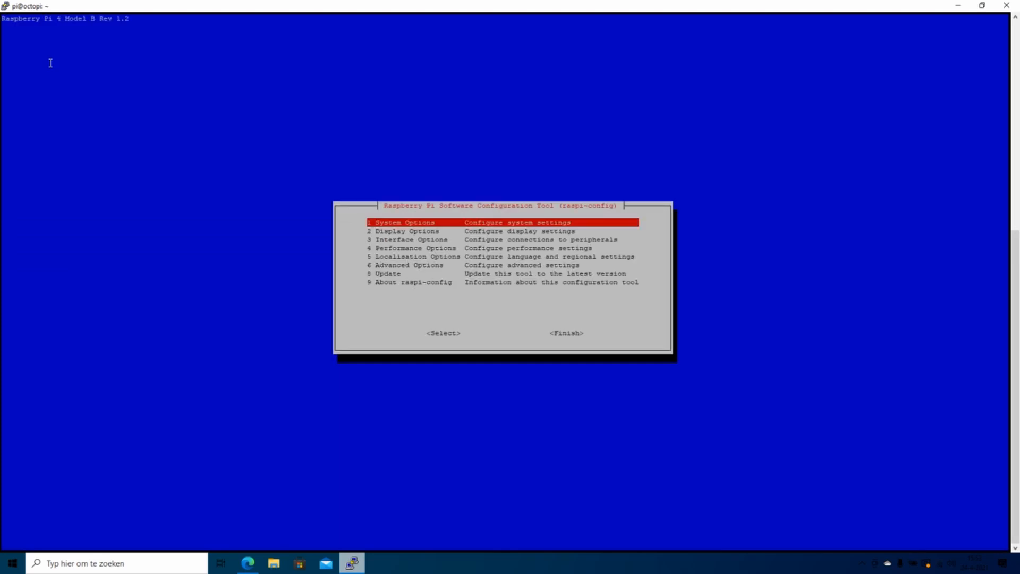
Step: Open System Options, cancel the SSID prompt, and exit raspi-config
key(Return)
key(Return)
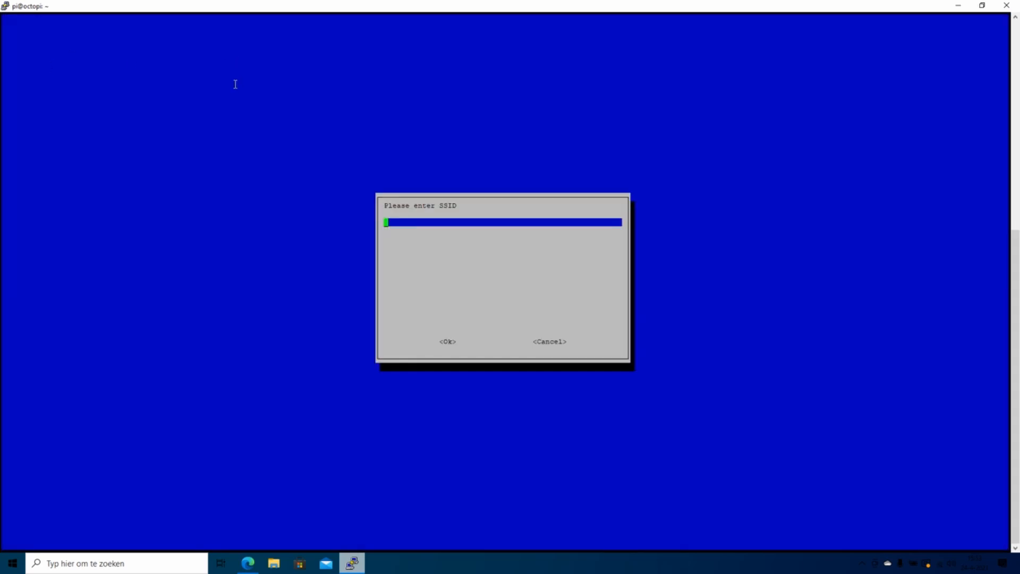
key(Escape)
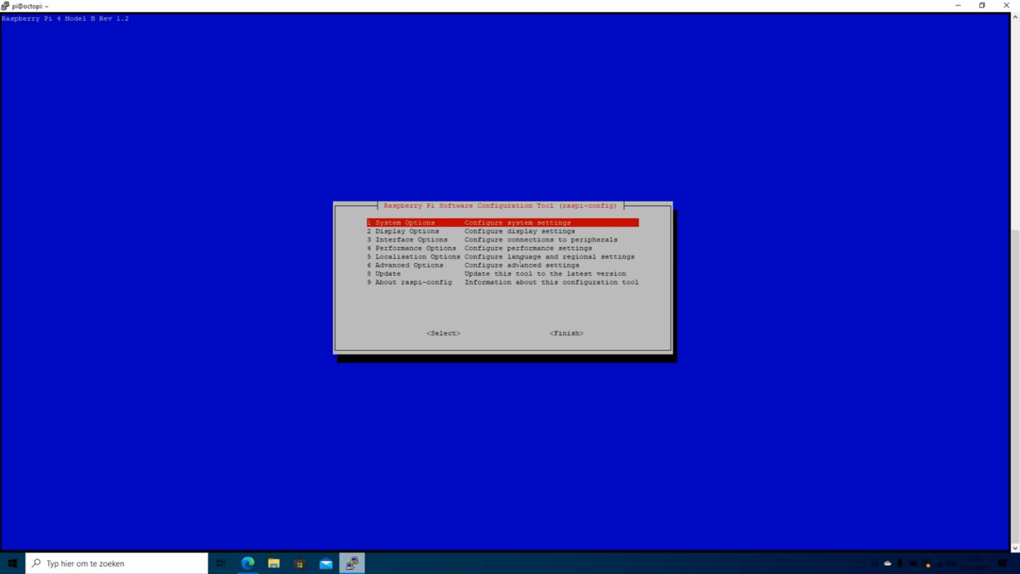
key(Escape)
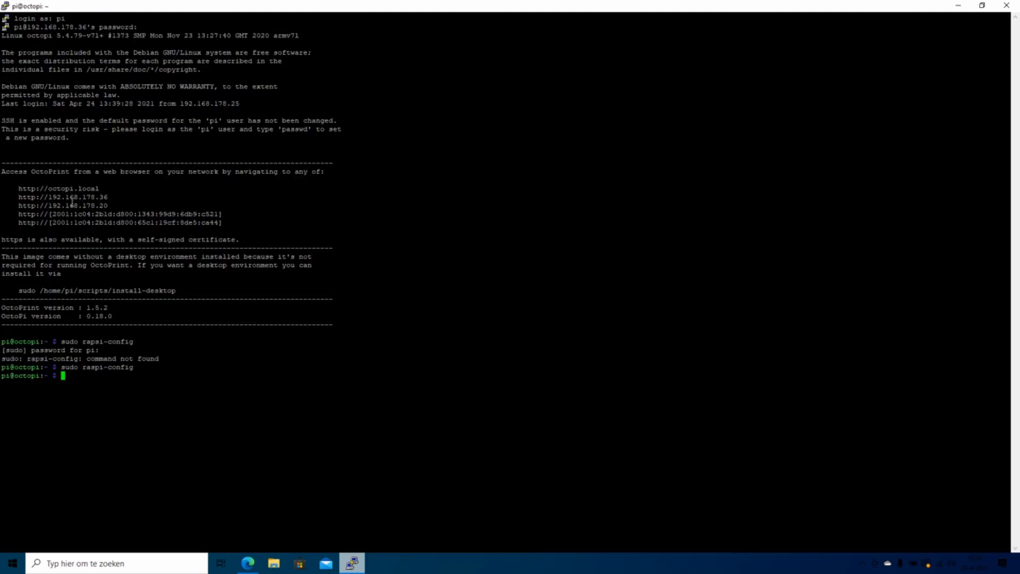
Step: Run 'sudo shutdown now', dismiss the connection-closed error, and close the PuTTY window
text(sudo show)
key(BackSpace)
key(BackSpace)
text(utd)
text(own)
text(0-)
key(BackSpace)
key(BackSpace)
text(now)
key(Return)
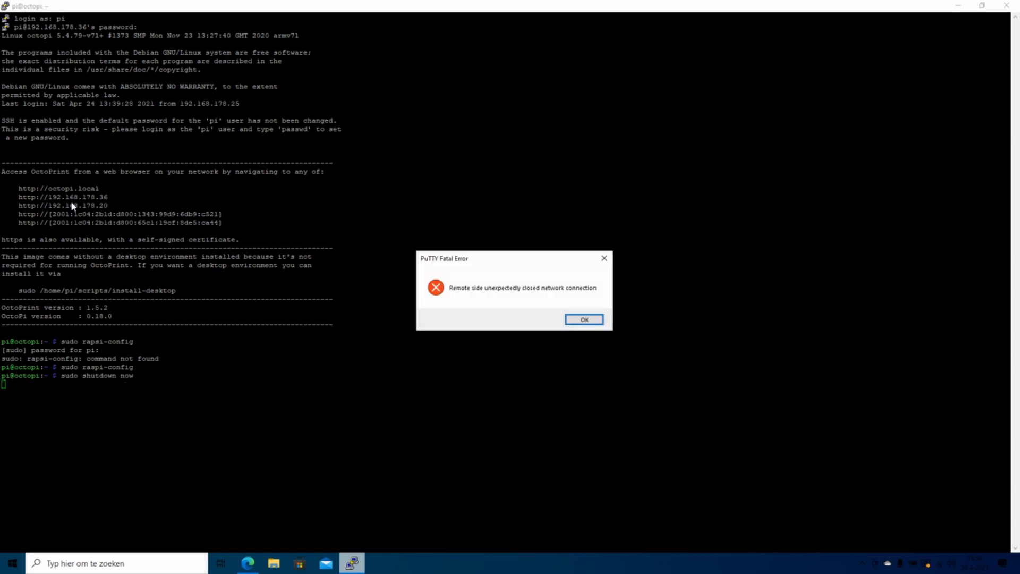
key(Return)
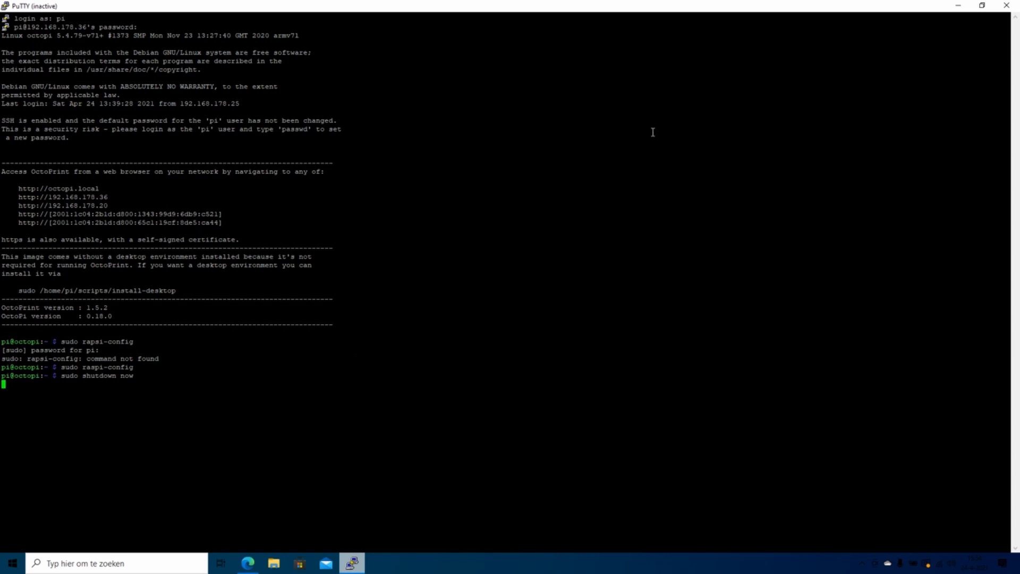
click(1007, 6)
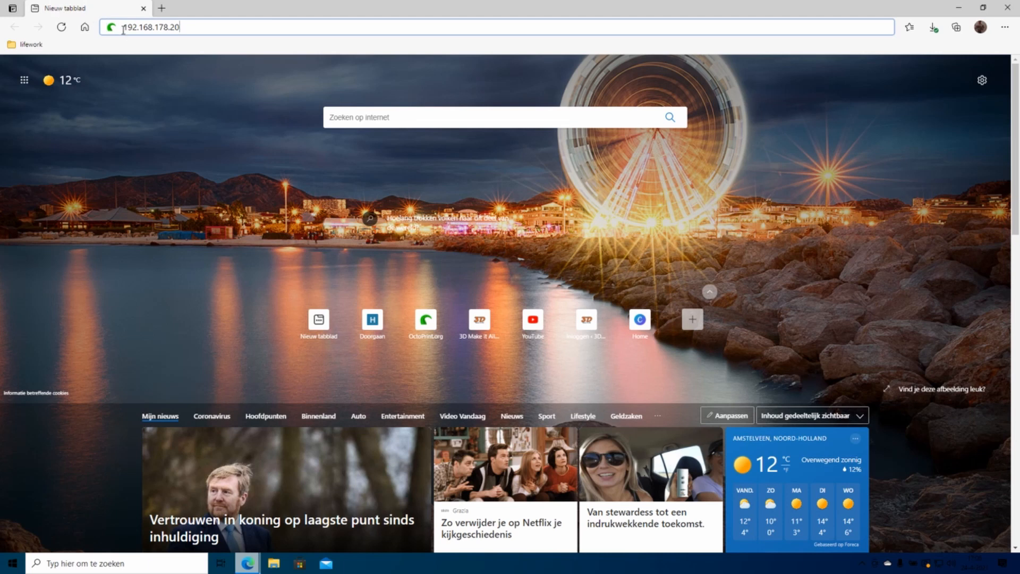
Step: Load OctoPrint at 192.168.178.20 and advance the Setup Wizard past its start and backup-restore pages
drag(123, 30, 199, 21)
click(200, 26)
key(Return)
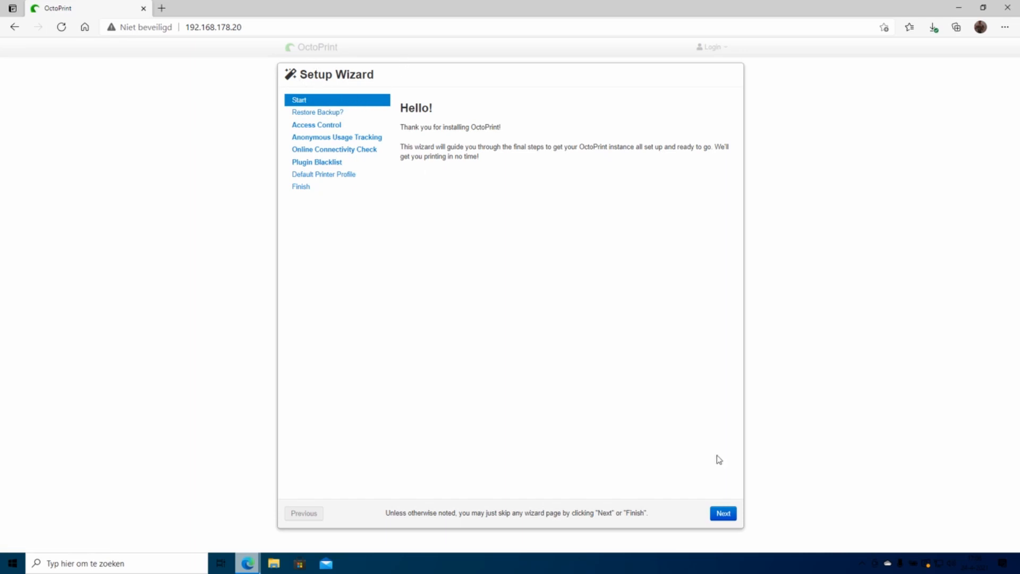
click(724, 514)
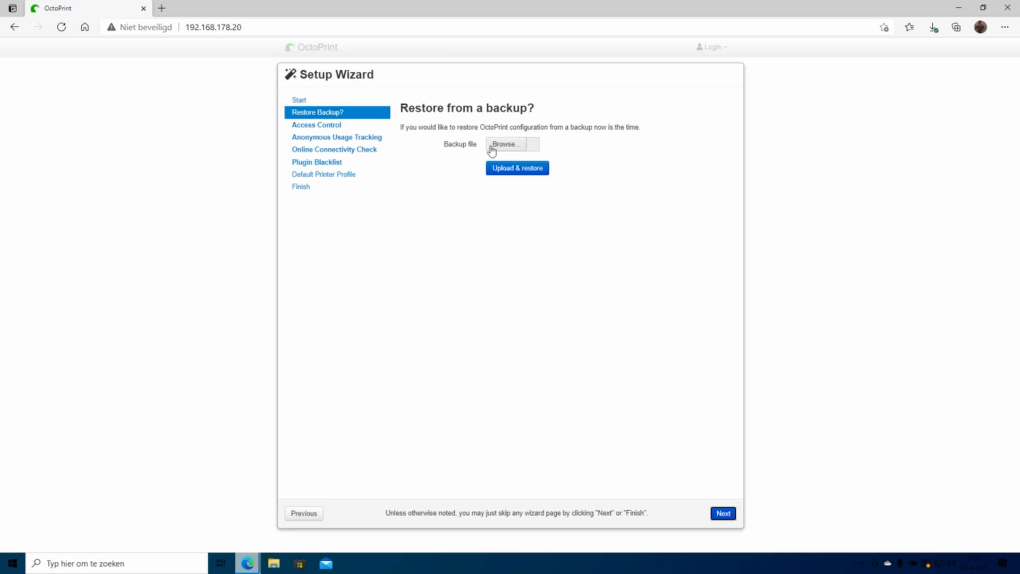
click(722, 515)
Step: Enter the administrator username, password and password confirmation on the Access Control page
click(510, 184)
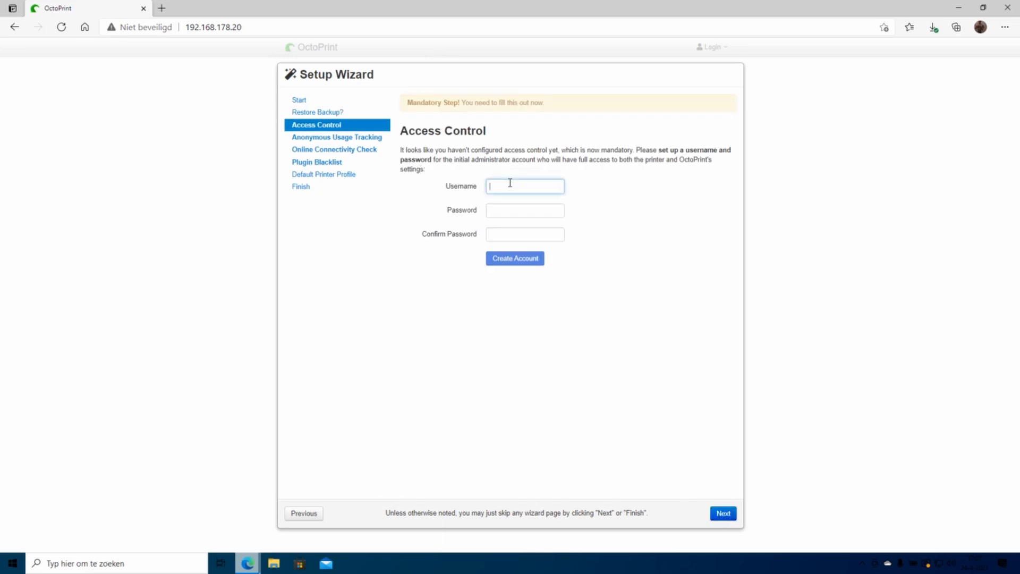
text(makit)
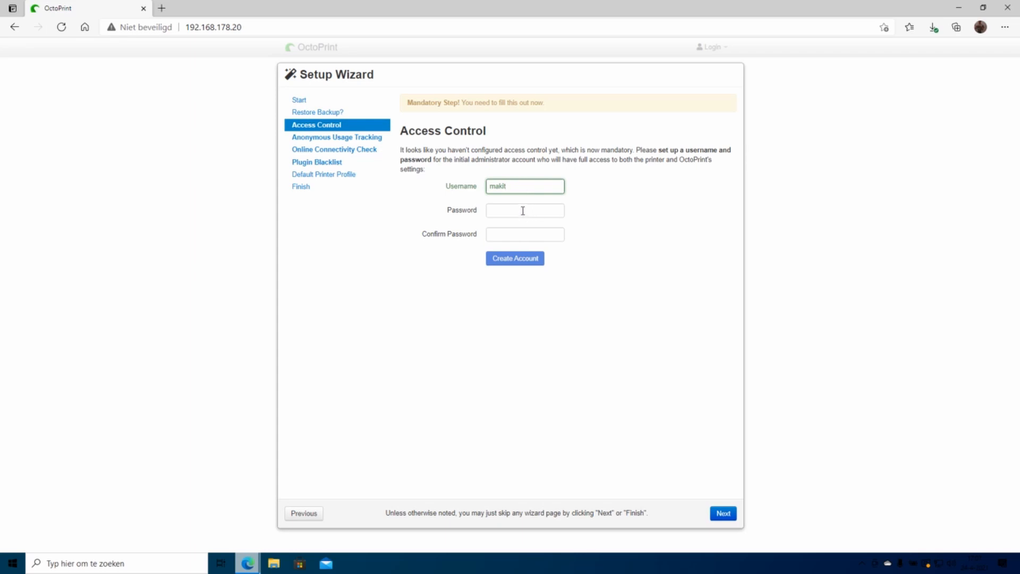
click(503, 186)
drag(515, 187, 437, 195)
text(make it)
click(511, 209)
text(••)
click(502, 237)
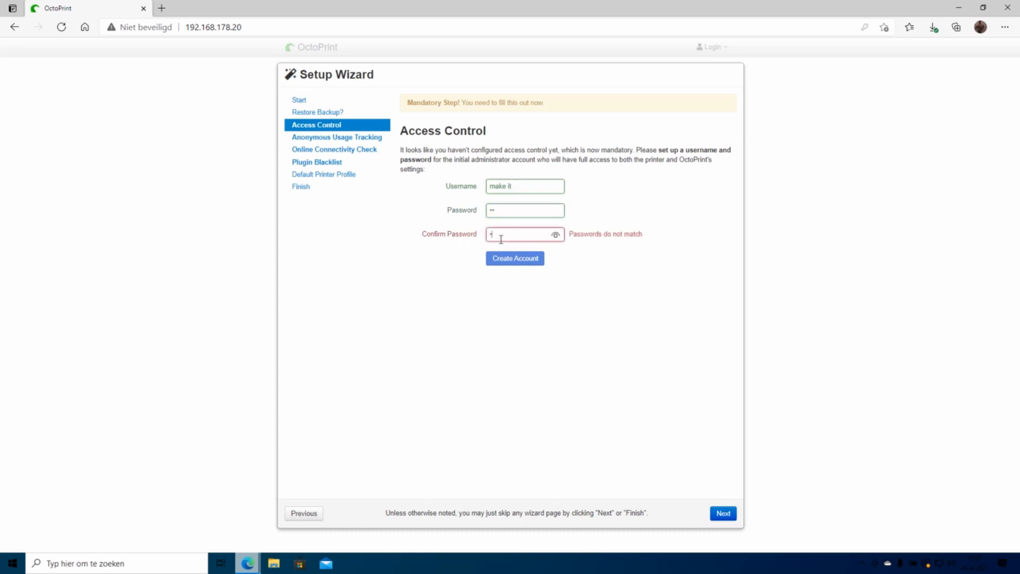
text(••)
Step: Correct the username entry and create the administrator account
click(513, 214)
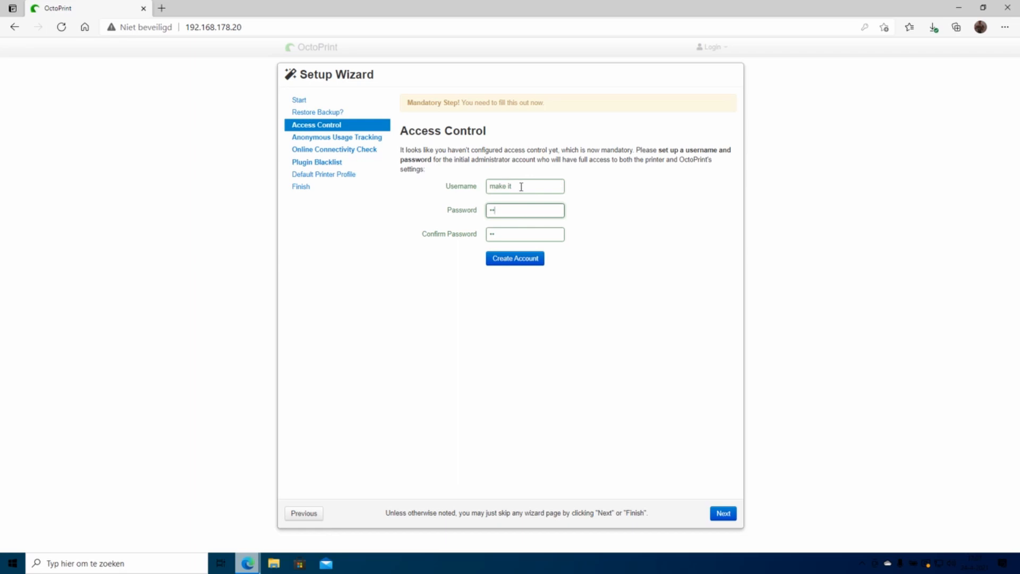
drag(522, 187, 481, 205)
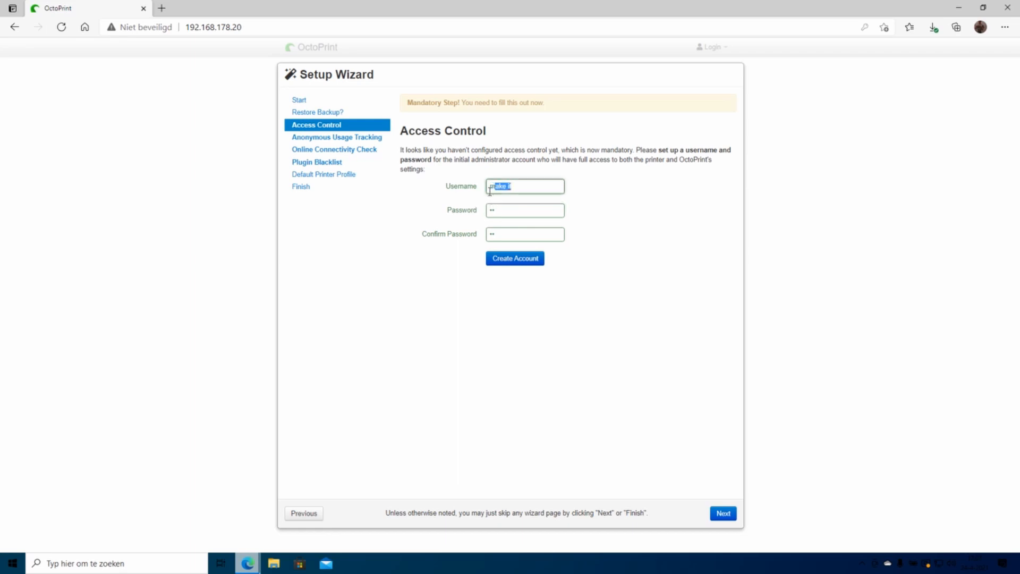
text(ia)
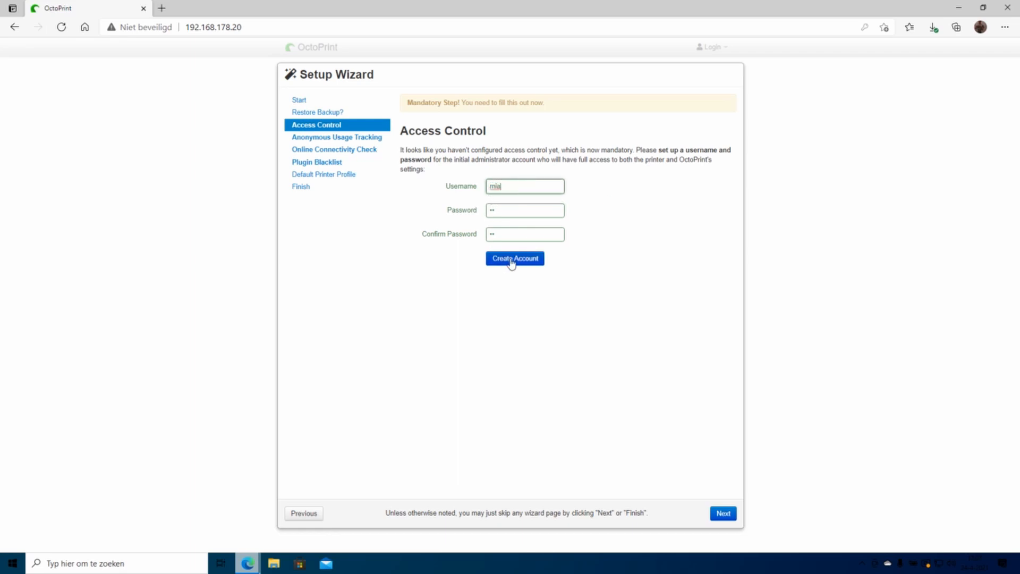
click(511, 261)
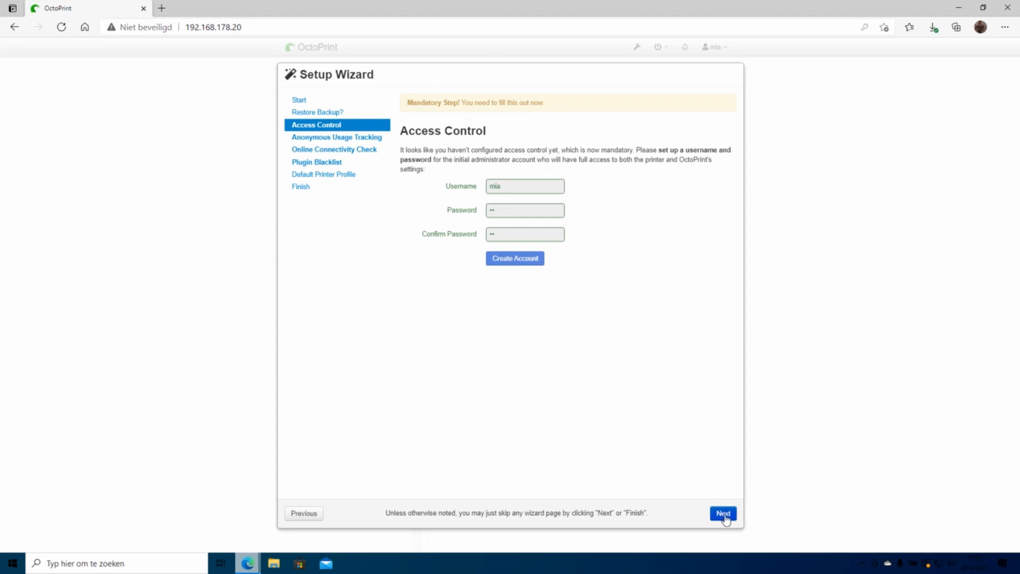
Step: Disable anonymous usage tracking in the setup wizard
click(724, 514)
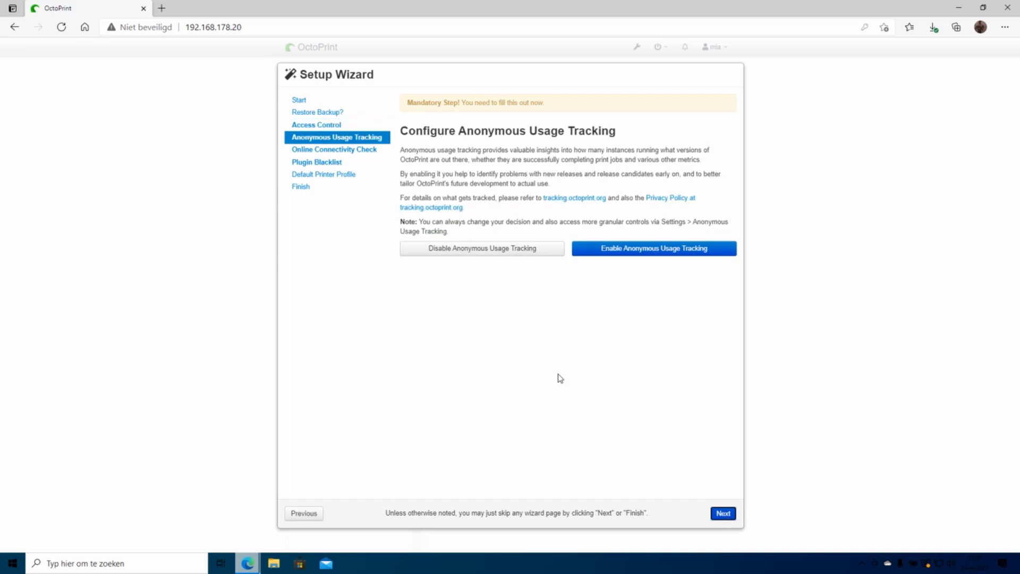
click(479, 254)
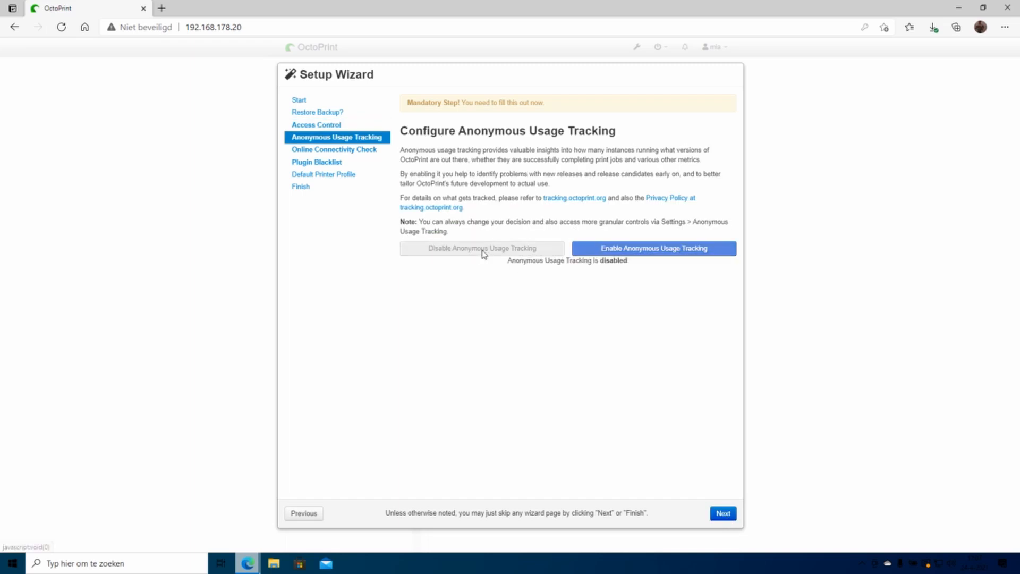
click(724, 515)
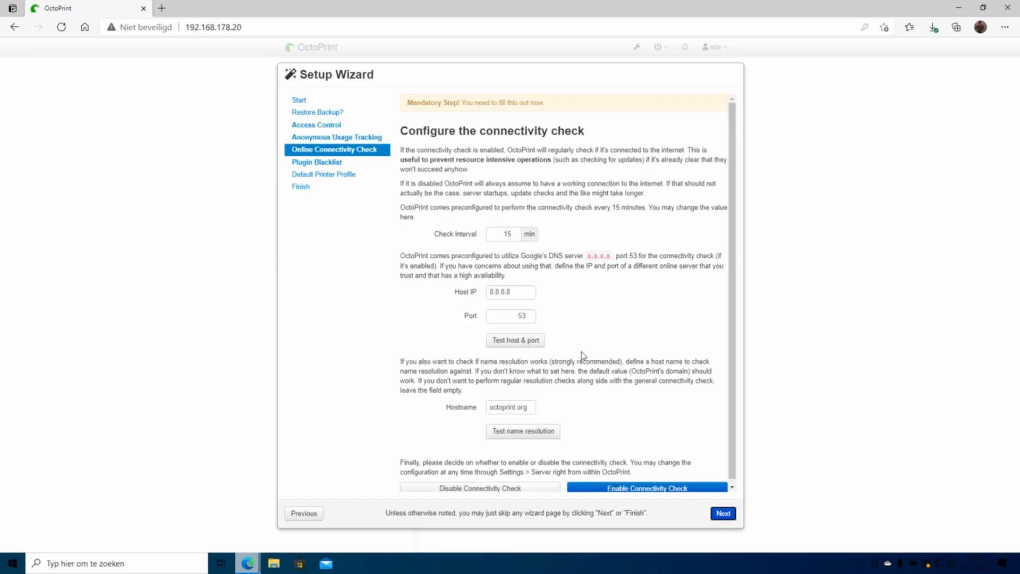
Step: Enable the connectivity check and plugin blacklist processing, reaching the printer profile step
scroll(583, 355, down, 1)
click(619, 485)
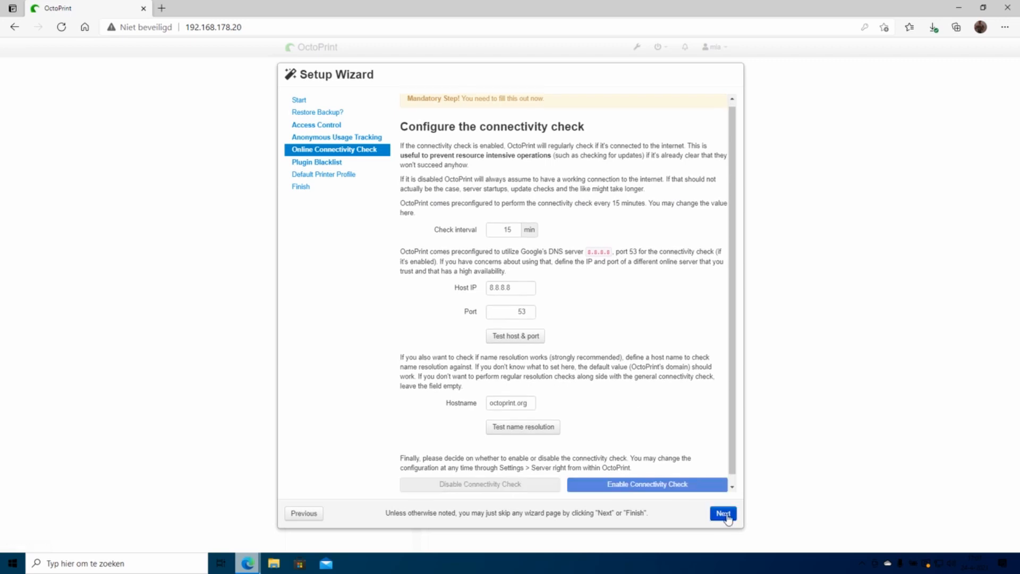
click(725, 514)
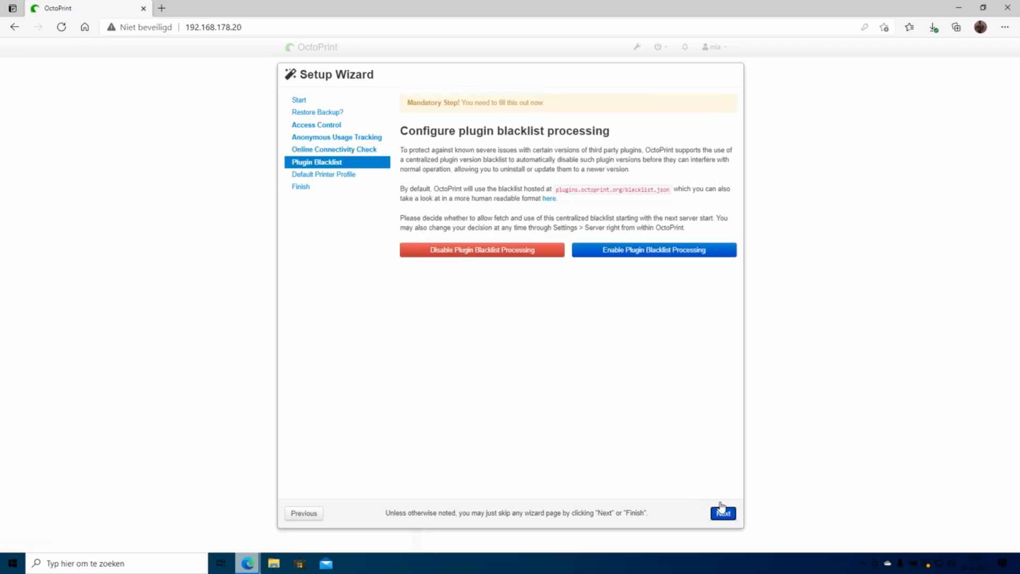
click(646, 254)
click(726, 515)
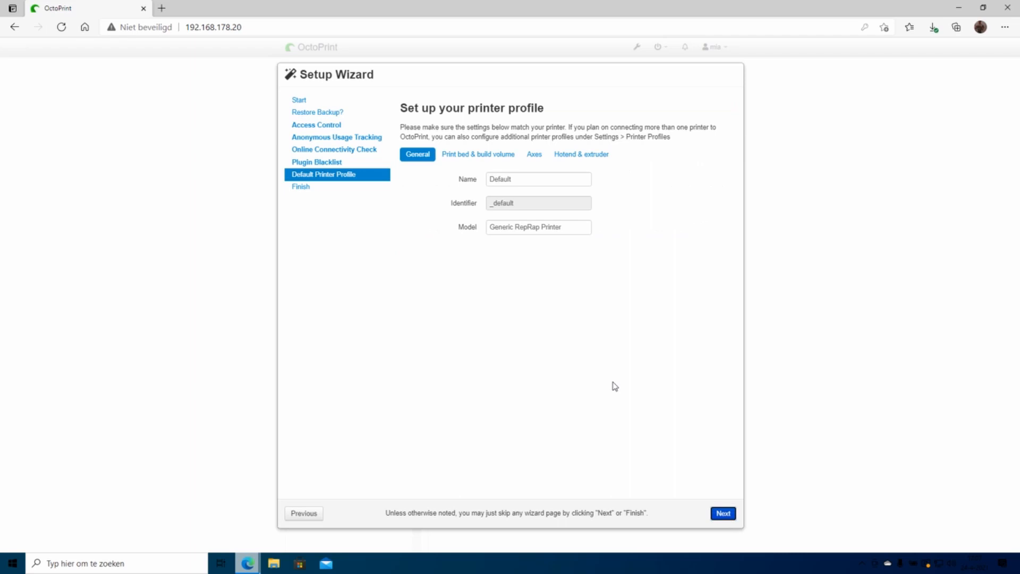
Step: Set the print bed Width (X) to 300 mm in the printer profile
click(466, 156)
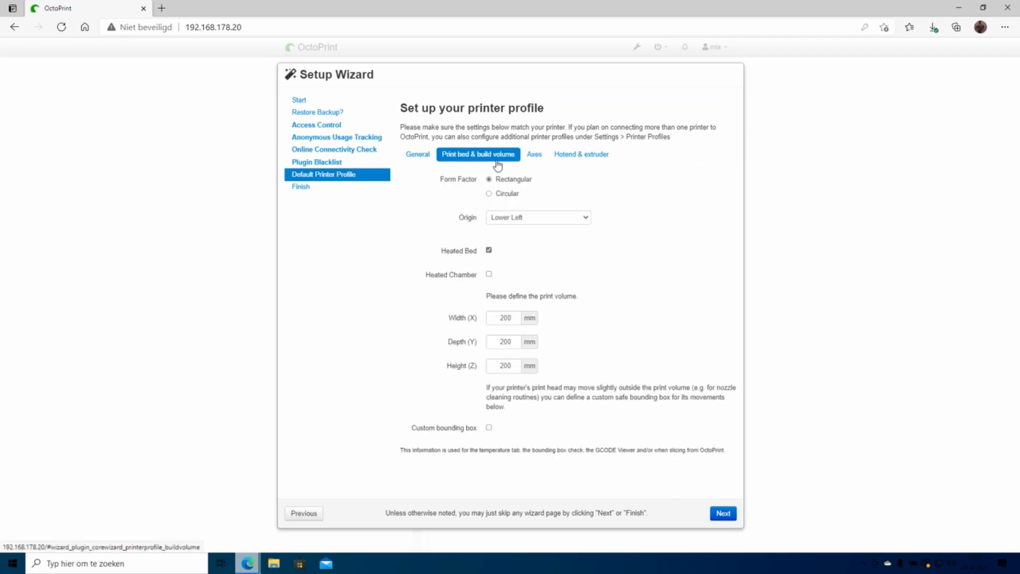
click(503, 318)
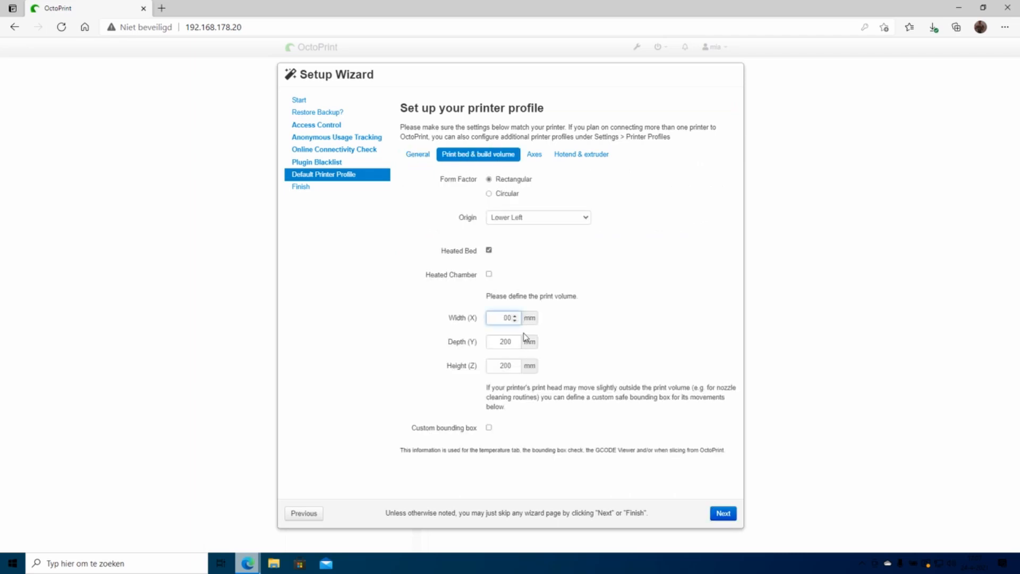
key(Tab)
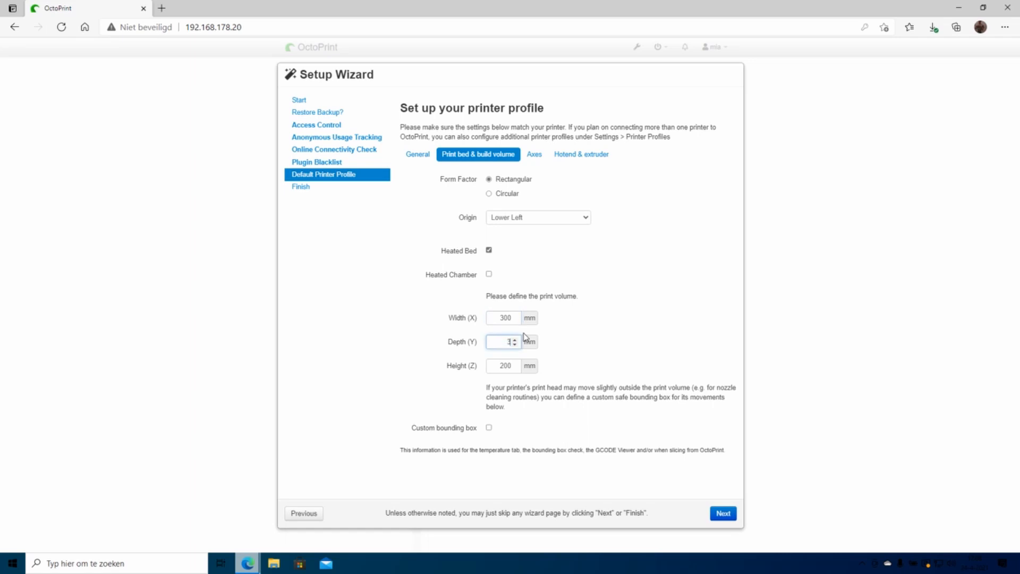
key(Tab)
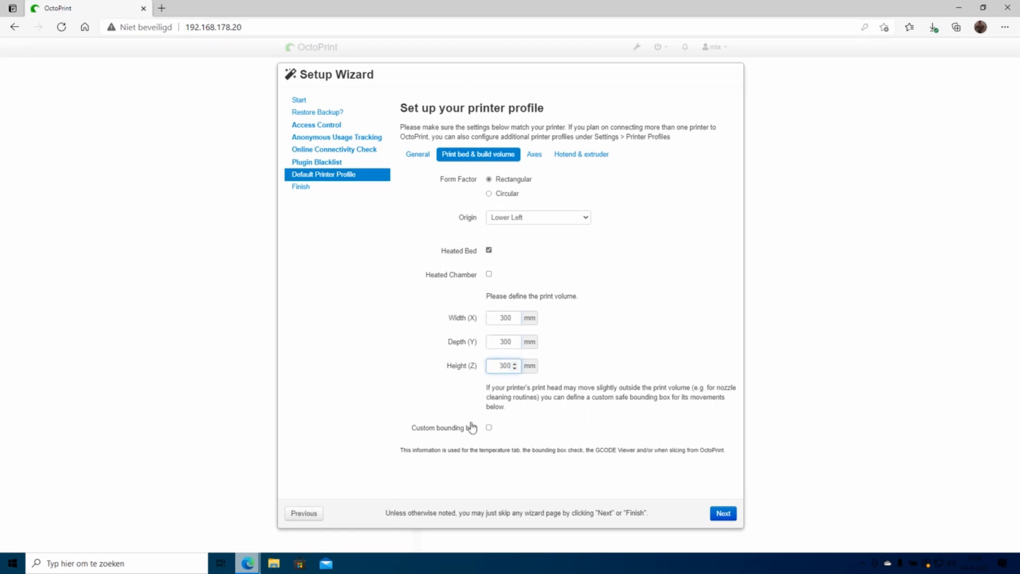
Step: Review the Axes and Hotend settings, rename the profile Default1, and reach All Done
click(535, 155)
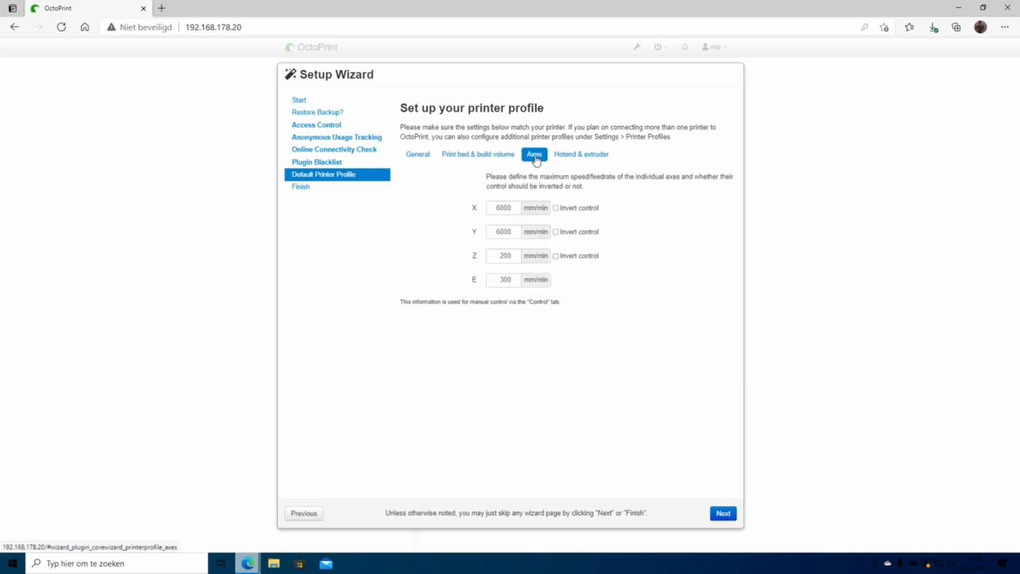
click(577, 156)
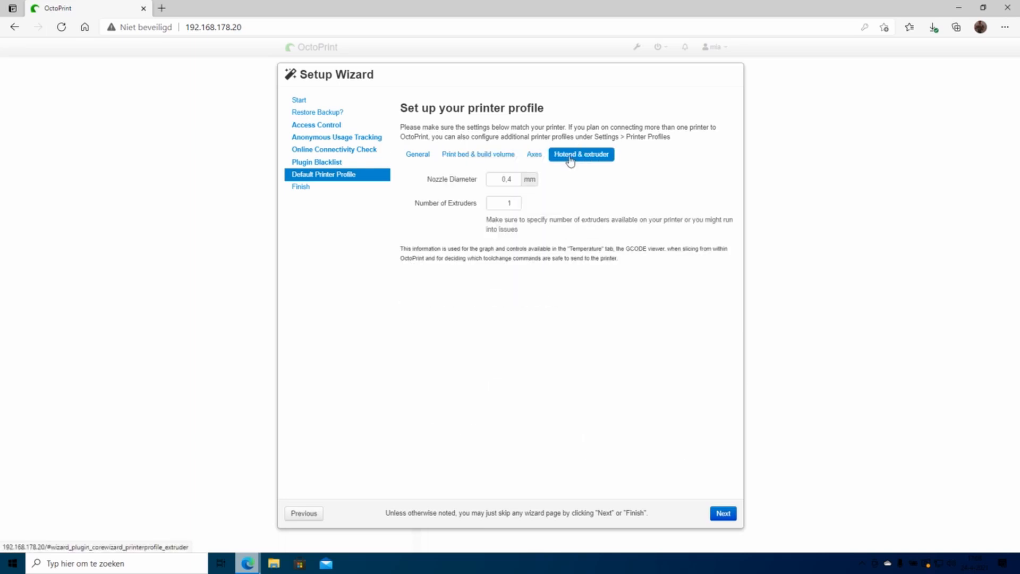
click(422, 160)
click(527, 179)
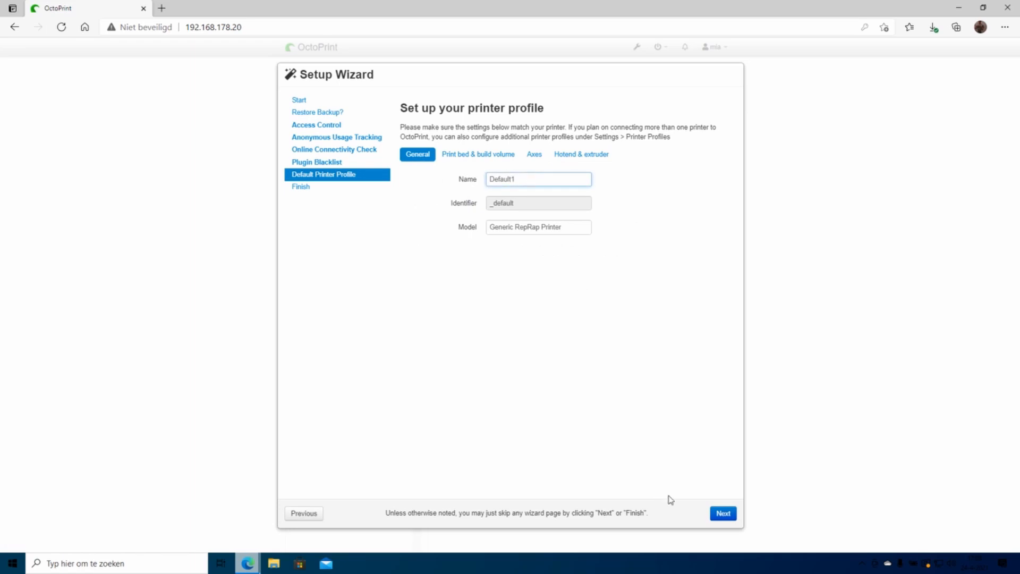
click(725, 514)
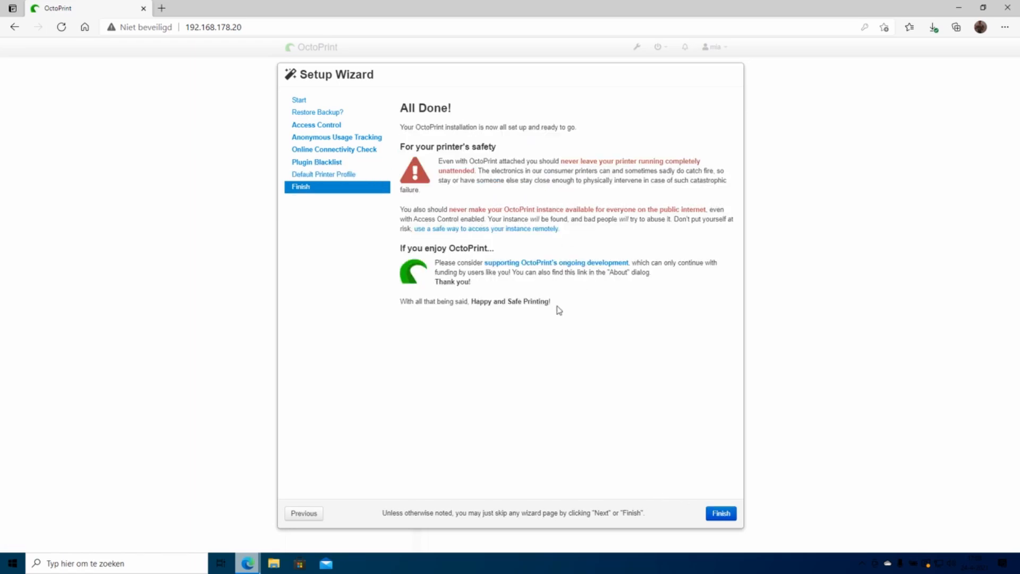
Step: Finish the wizard and browse the Control, Temperature, GCode Viewer, Terminal and Timelapse tabs
click(722, 513)
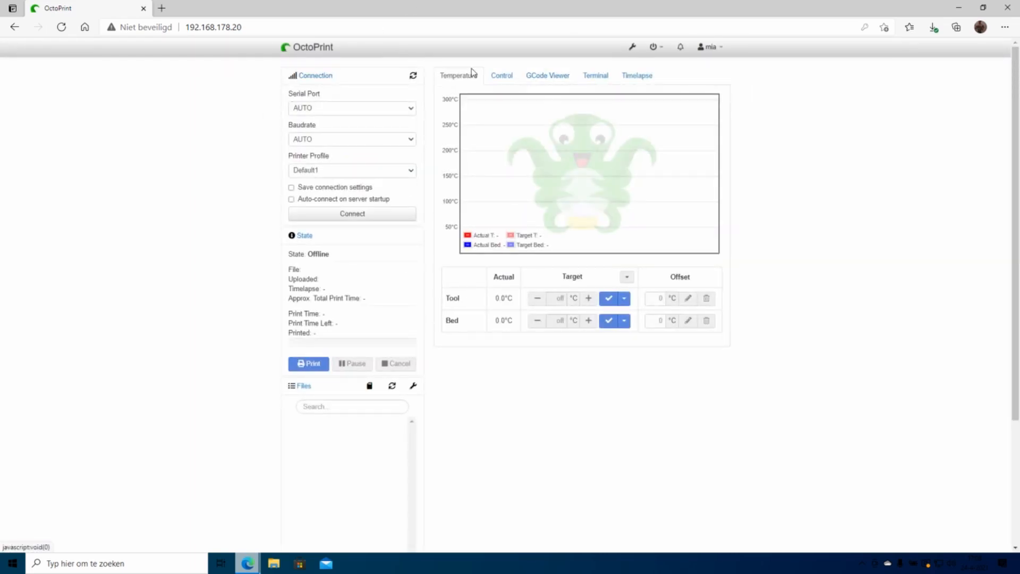
click(502, 76)
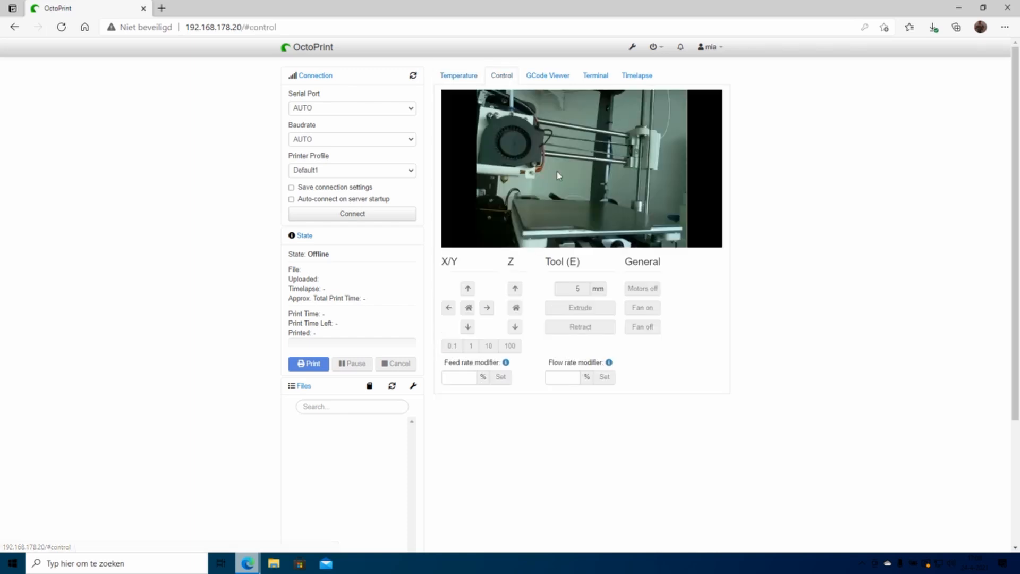
click(459, 76)
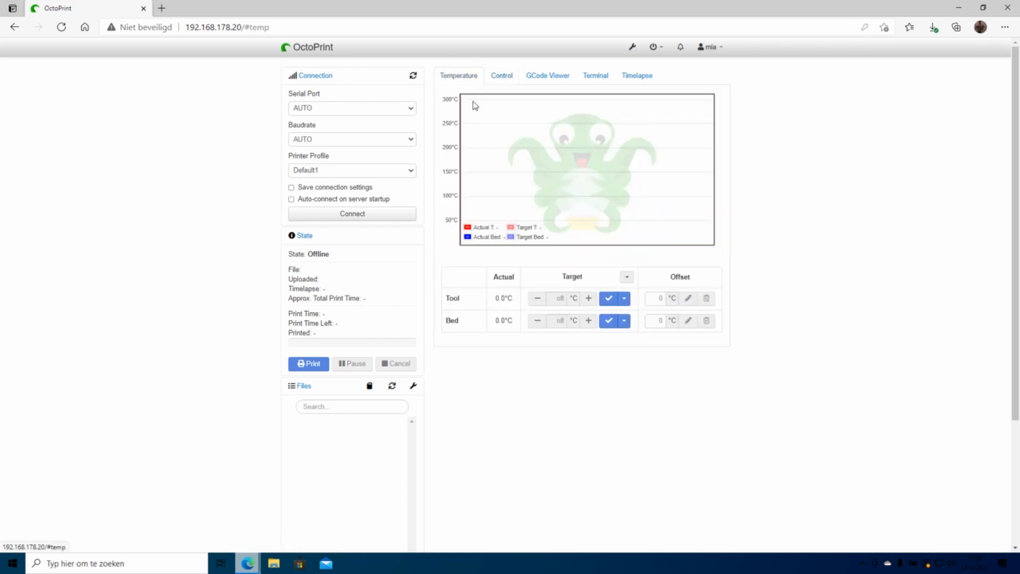
click(543, 76)
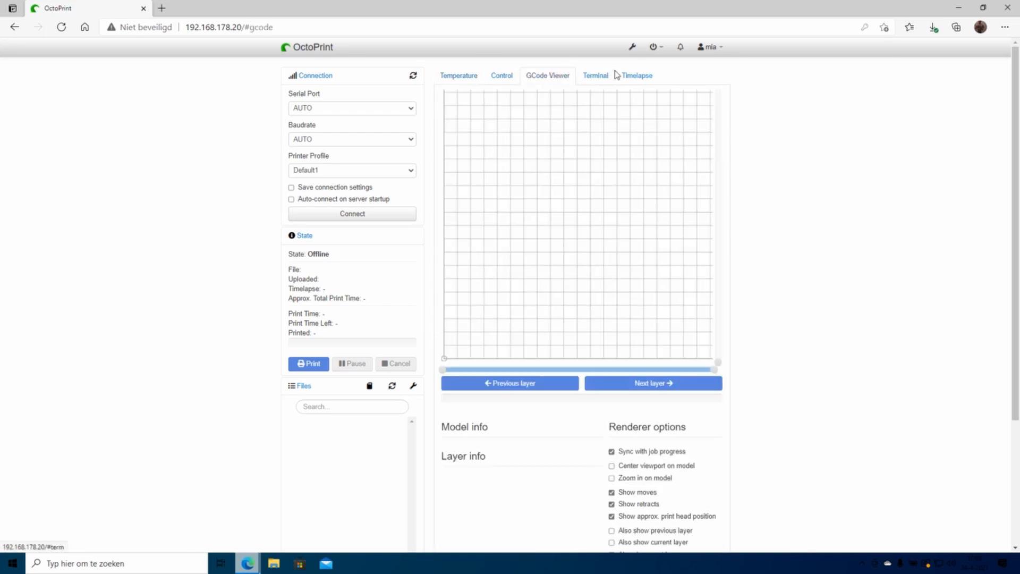
click(596, 75)
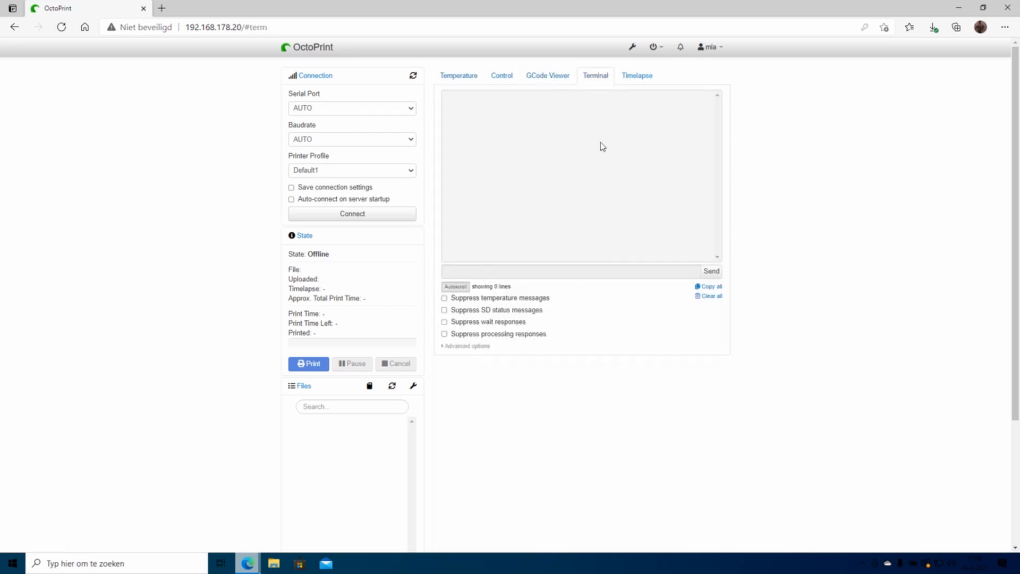
click(629, 75)
click(445, 76)
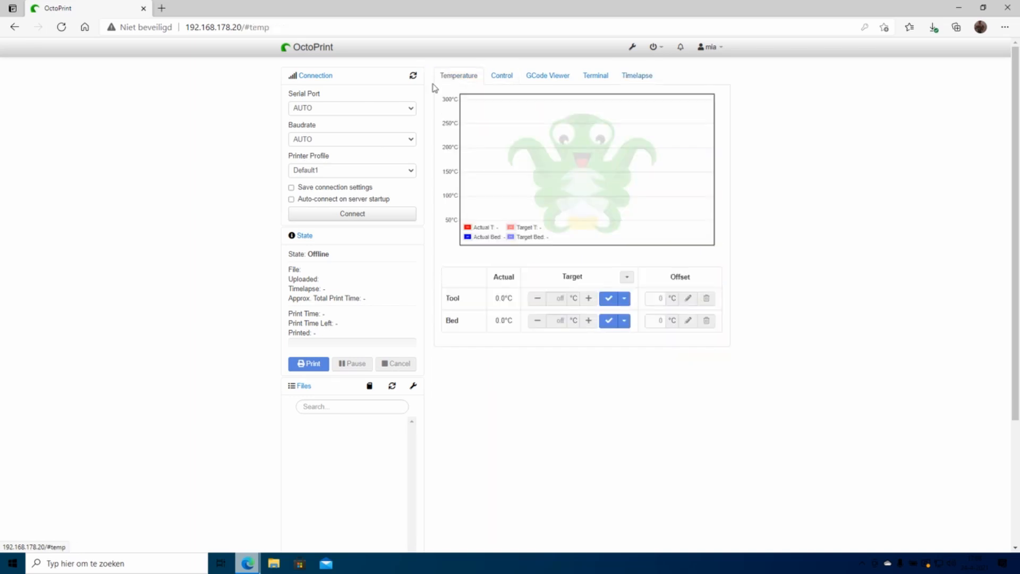
Step: Connect to the printer via /dev/ttyUSB0 at 115200 and view the Control tab webcam feed
click(352, 216)
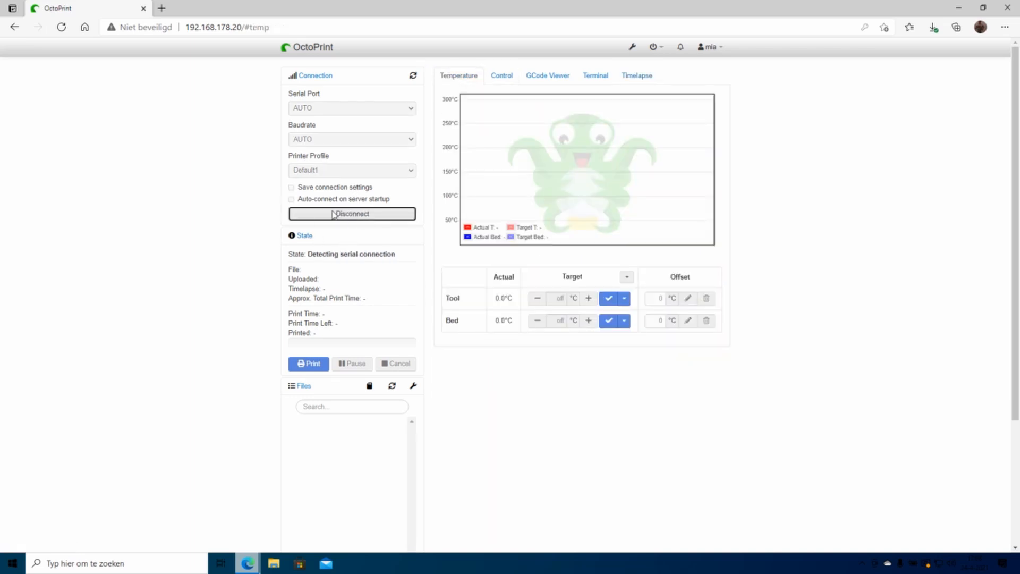
click(498, 76)
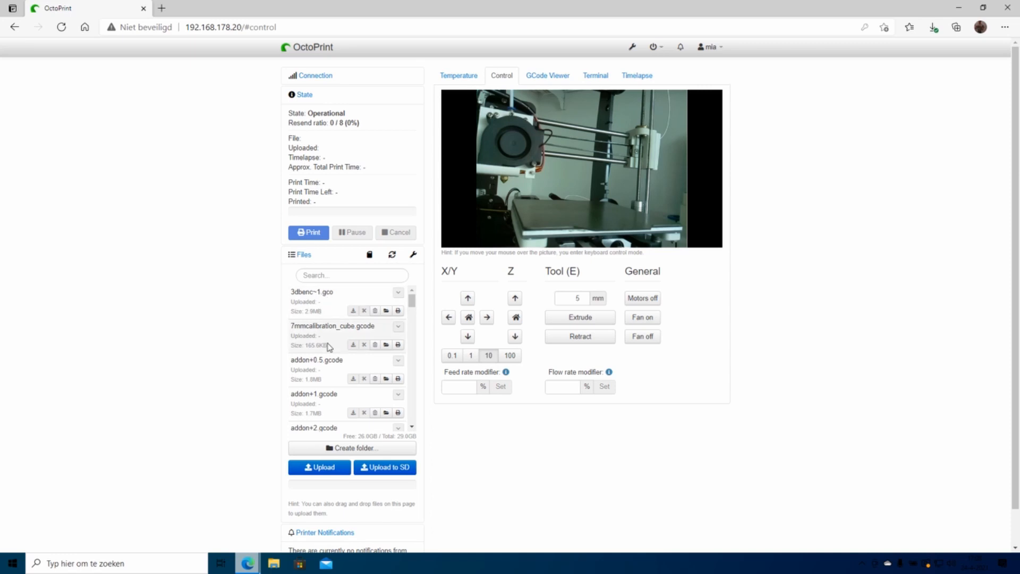
scroll(324, 351, down, 4)
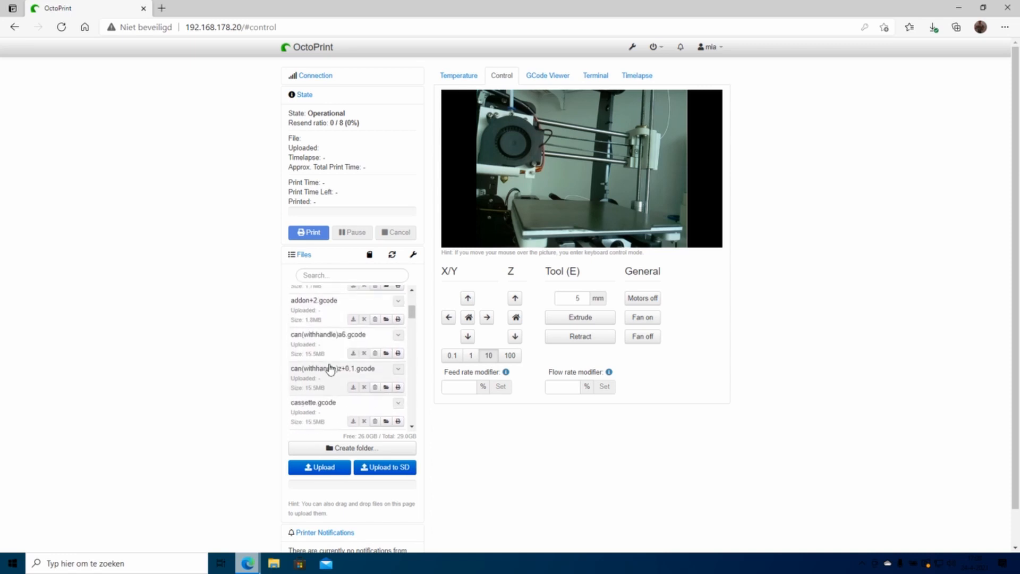
scroll(329, 361, down, 5)
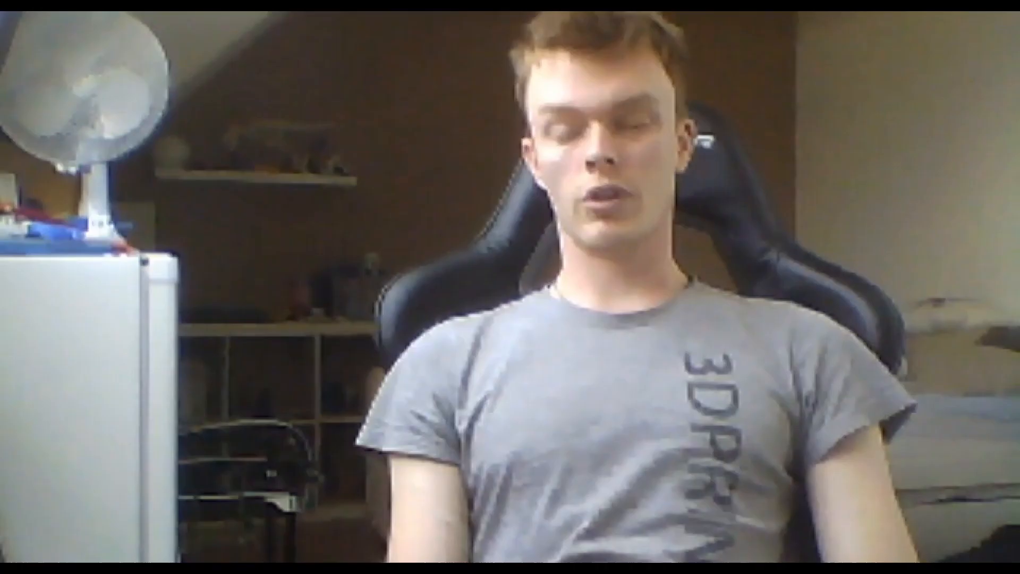